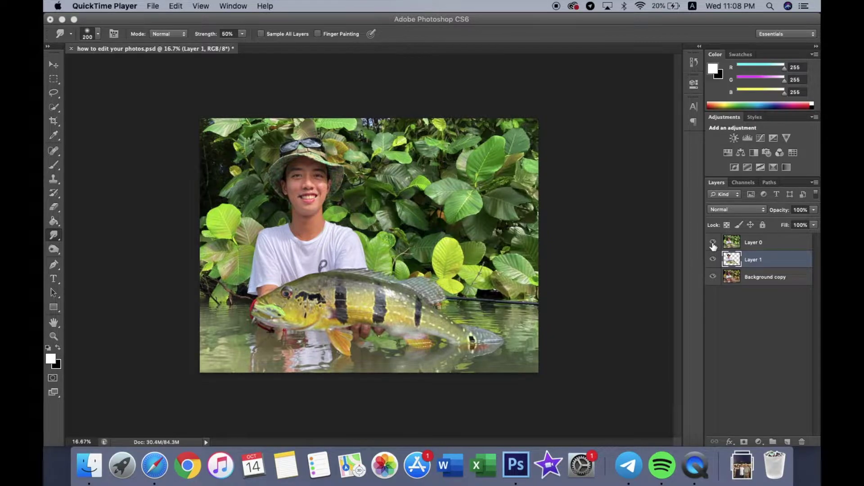
# Step: Compare the original and edited photo by toggling the visibility of Layer 0
pyautogui.click(713, 244)
pyautogui.click(713, 244)
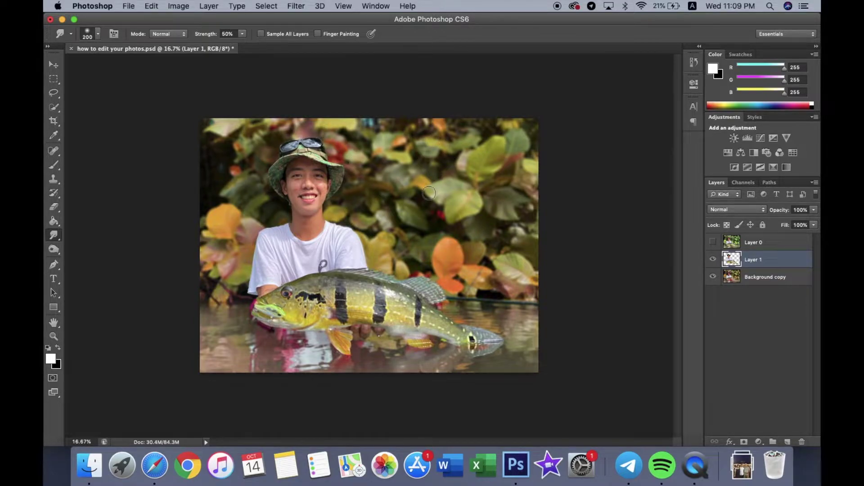
pyautogui.click(429, 193)
pyautogui.click(713, 242)
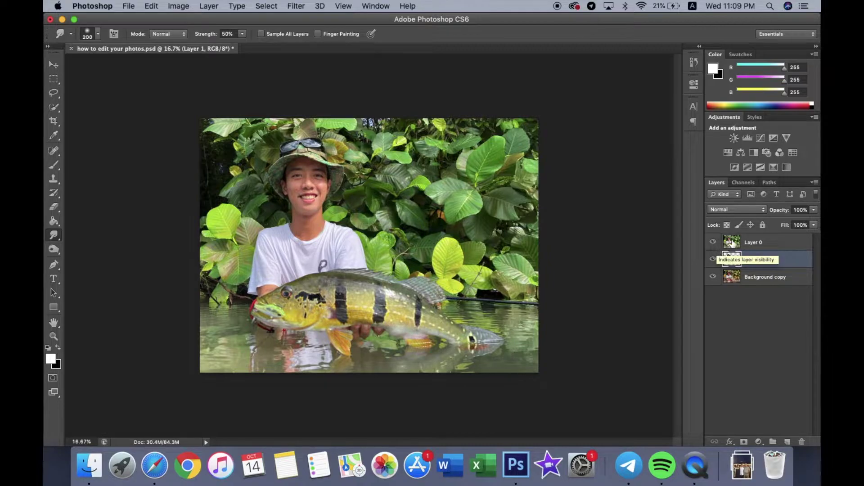
# Step: Make Layer 0 the active layer and leave it as the only visible one, hiding Layer 1 and Background copy
pyautogui.click(733, 243)
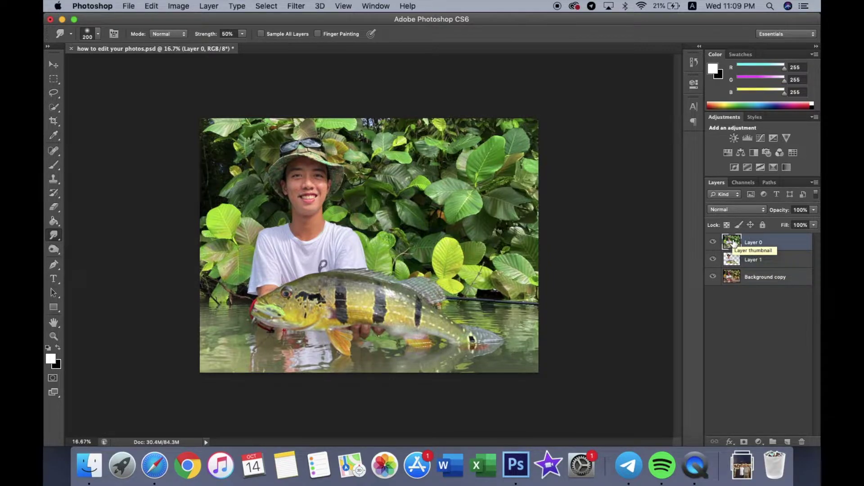
pyautogui.click(713, 242)
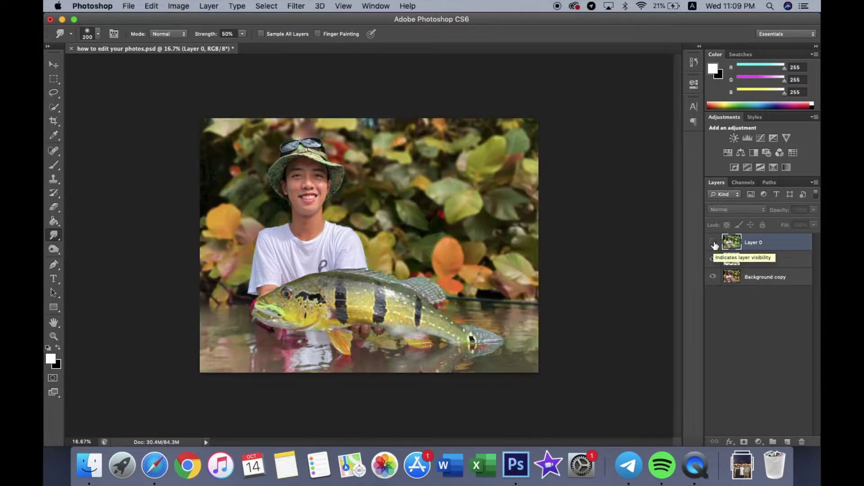
pyautogui.click(712, 277)
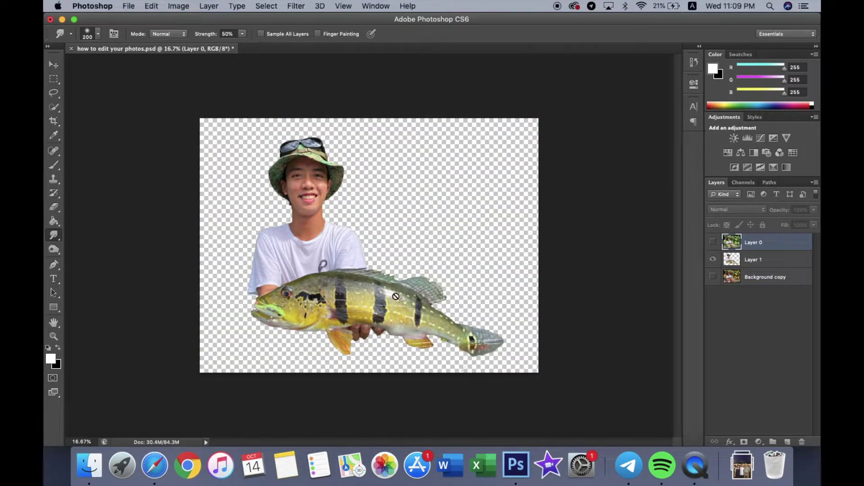
pyautogui.click(713, 242)
pyautogui.click(713, 259)
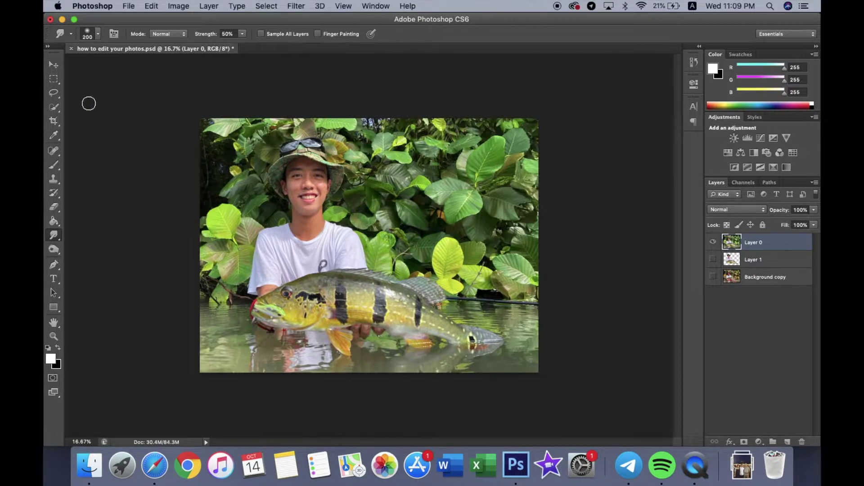
# Step: Select the man and the fish on Layer 0 with the Quick Selection tool at a brush size of 250
pyautogui.click(54, 109)
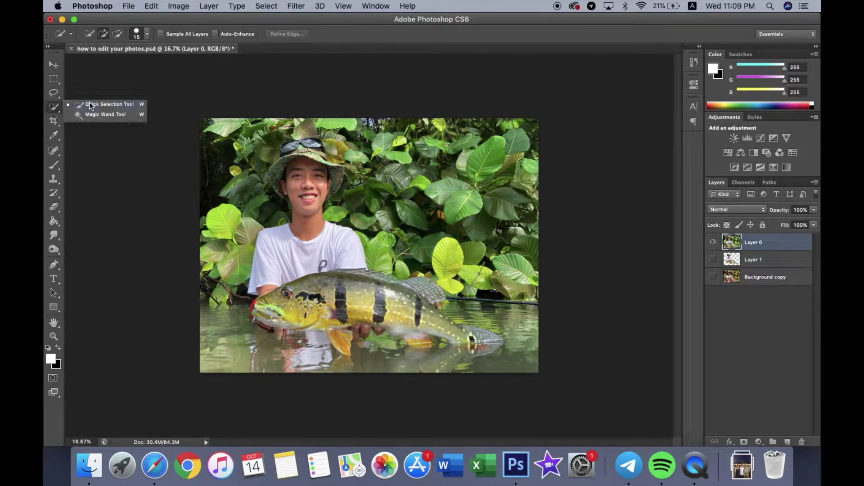
pyautogui.click(91, 106)
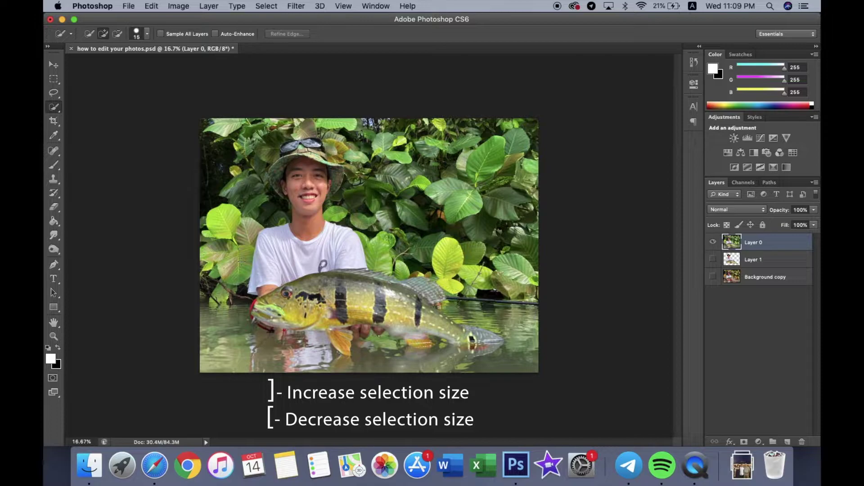
pyautogui.press(']')
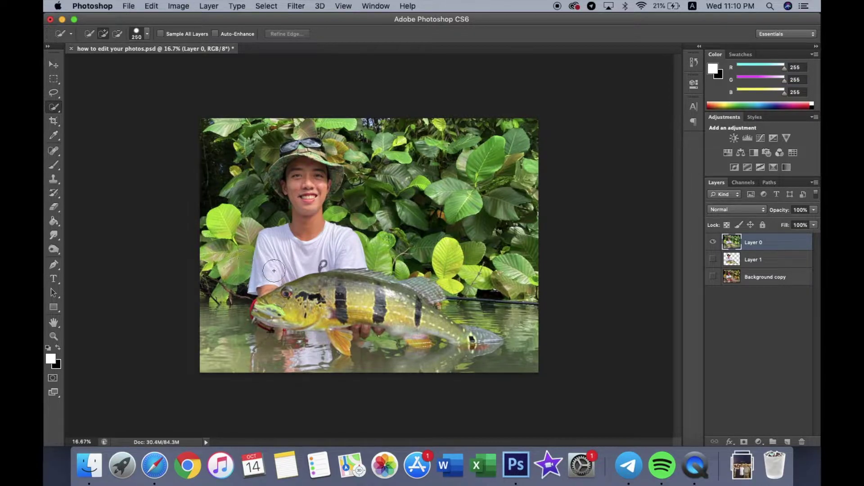
pyautogui.moveTo(282, 290)
pyautogui.mouseDown()
pyautogui.moveTo(424, 310)
pyautogui.moveTo(474, 342)
pyautogui.moveTo(320, 361)
pyautogui.moveTo(302, 223)
pyautogui.moveTo(313, 162)
pyautogui.moveTo(288, 167)
pyautogui.moveTo(310, 142)
pyautogui.moveTo(333, 178)
pyautogui.moveTo(297, 216)
pyautogui.moveTo(305, 233)
pyautogui.mouseUp()
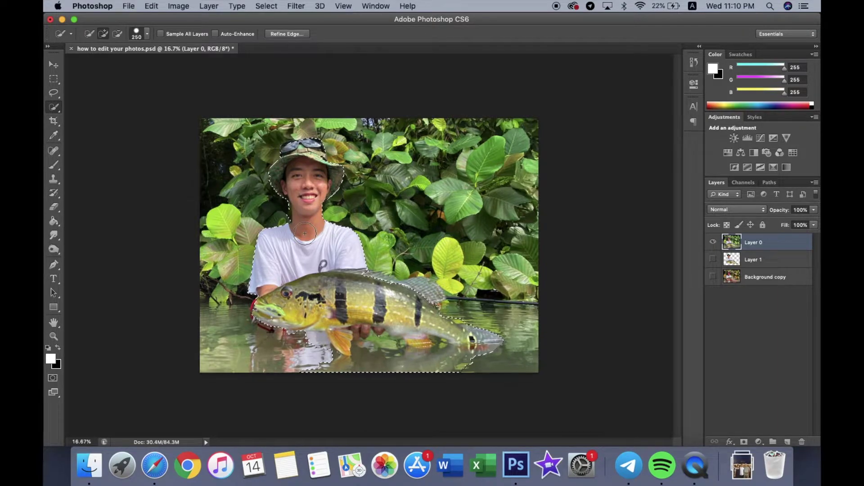
# Step: Subtract the leaves beside the man's neck from the selection with the brush size reduced to 100
pyautogui.scroll(5, 305, 234)
pyautogui.press('[')
pyautogui.press('[')
pyautogui.press('[')
pyautogui.press('[')
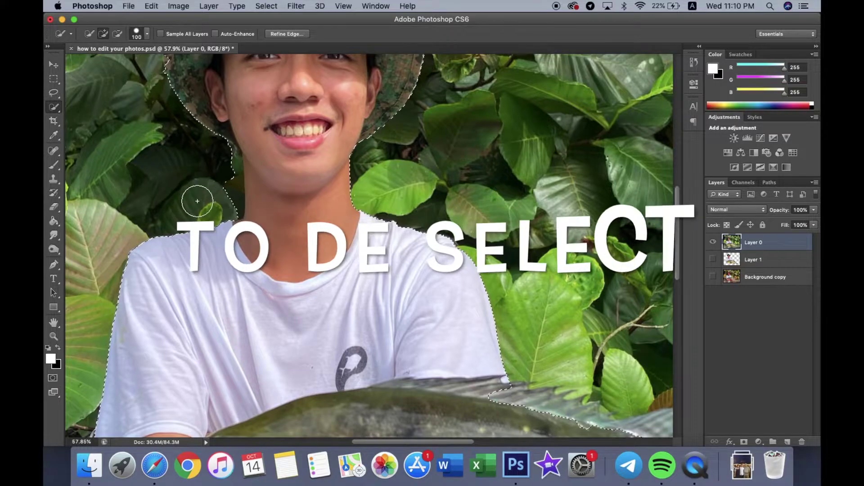
pyautogui.press('[')
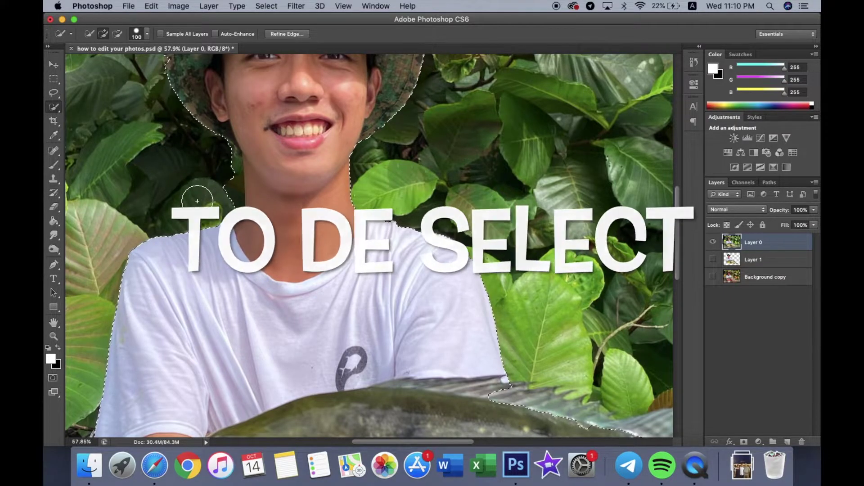
pyautogui.moveTo(198, 198)
pyautogui.mouseDown()
pyautogui.moveTo(224, 171)
pyautogui.moveTo(224, 193)
pyautogui.mouseUp()
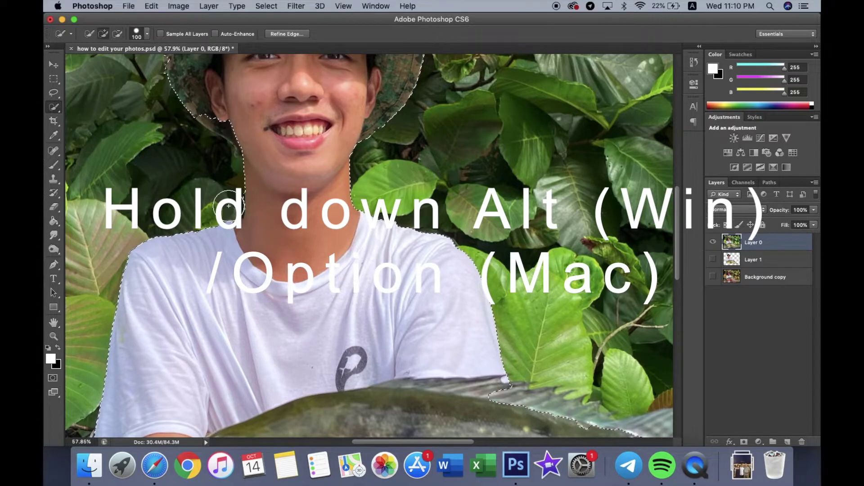
pyautogui.scroll(2, 228, 198)
pyautogui.scroll(-3, 232, 178)
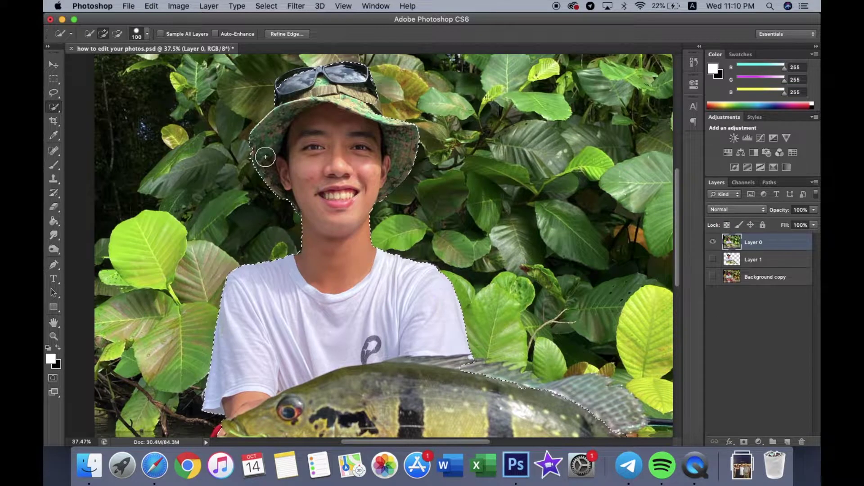
pyautogui.scroll(2, 341, 100)
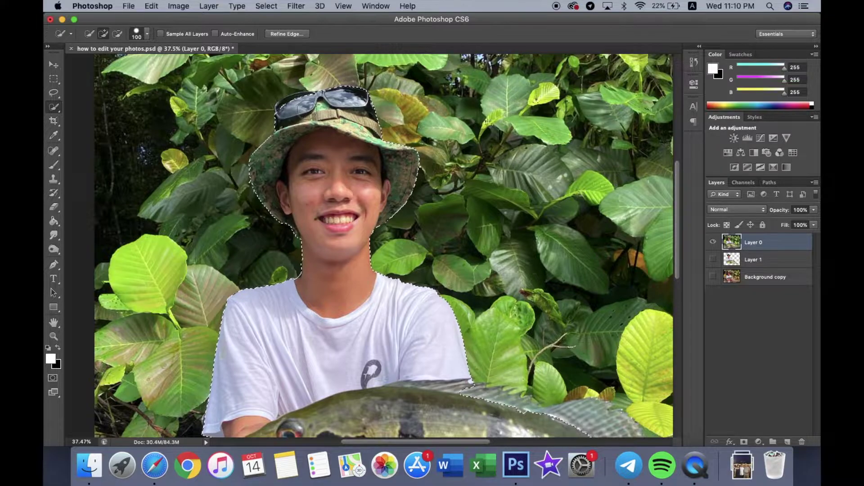
pyautogui.press('alt')
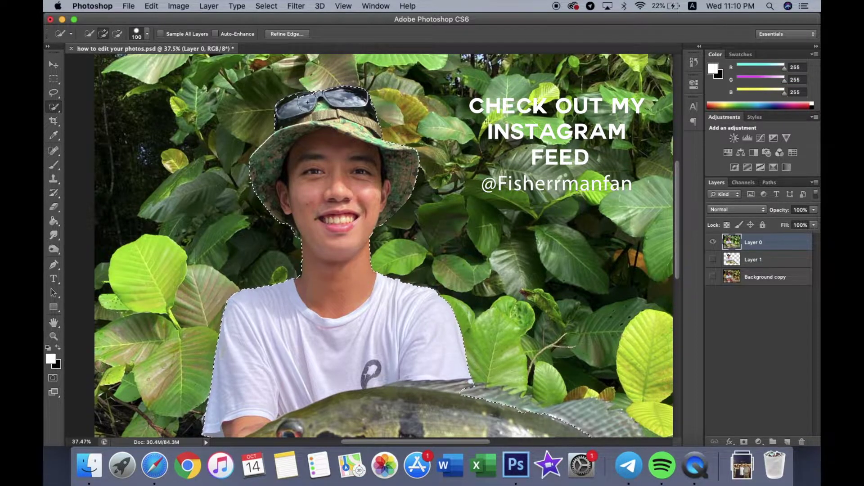
# Step: Subtract the water and shirt reflection below the fish's head and front fin from the selection
pyautogui.scroll(-2, 314, 155)
pyautogui.scroll(-10, 314, 155)
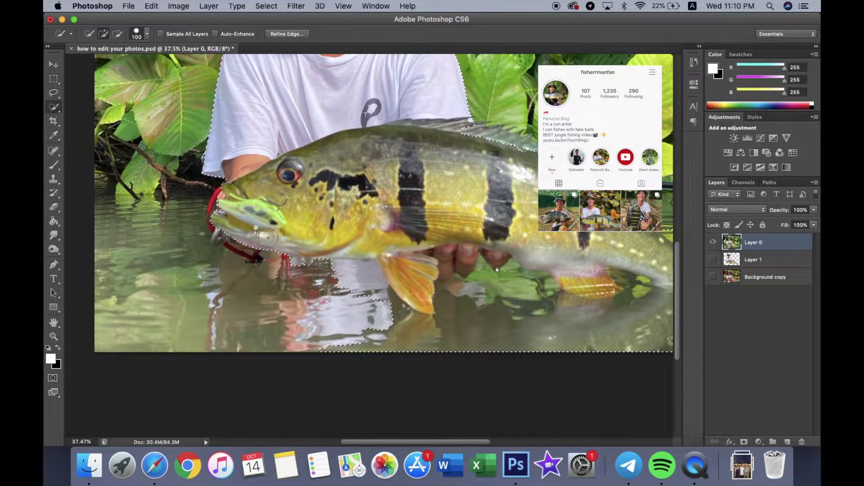
pyautogui.hscroll(2, 252, 233)
pyautogui.moveTo(279, 269)
pyautogui.mouseDown()
pyautogui.moveTo(337, 288)
pyautogui.moveTo(346, 280)
pyautogui.moveTo(360, 310)
pyautogui.moveTo(421, 351)
pyautogui.moveTo(454, 294)
pyautogui.mouseUp()
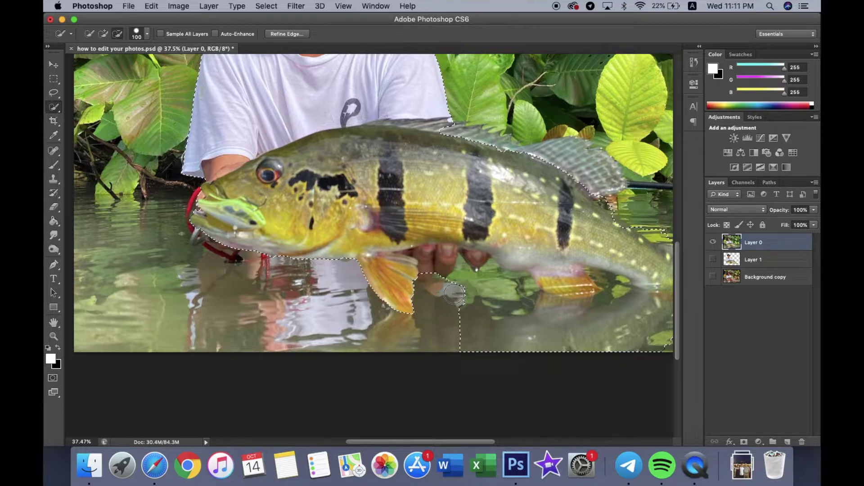
# Step: Subtract the remaining water beneath the fish's rear body and around its tail from the selection
pyautogui.hscroll(5, 454, 294)
pyautogui.moveTo(599, 316)
pyautogui.mouseDown()
pyautogui.moveTo(534, 304)
pyautogui.moveTo(570, 336)
pyautogui.moveTo(575, 327)
pyautogui.mouseUp()
pyautogui.moveTo(477, 290)
pyautogui.mouseDown()
pyautogui.moveTo(457, 285)
pyautogui.moveTo(468, 293)
pyautogui.mouseUp()
pyautogui.moveTo(560, 243)
pyautogui.mouseDown()
pyautogui.moveTo(560, 231)
pyautogui.moveTo(569, 234)
pyautogui.mouseUp()
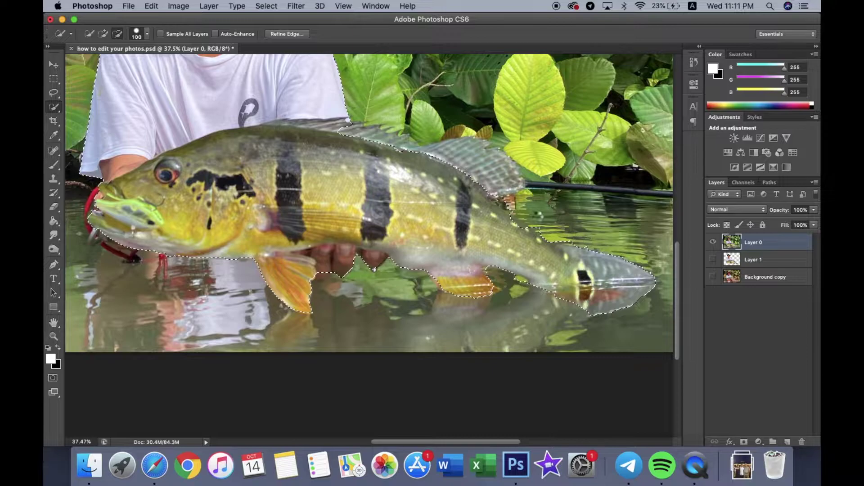
# Step: Add the fish's rear dorsal fin to the selection and trim the surrounding leaves and water from its edge
pyautogui.click(513, 204)
pyautogui.press('alt')
pyautogui.click(498, 171)
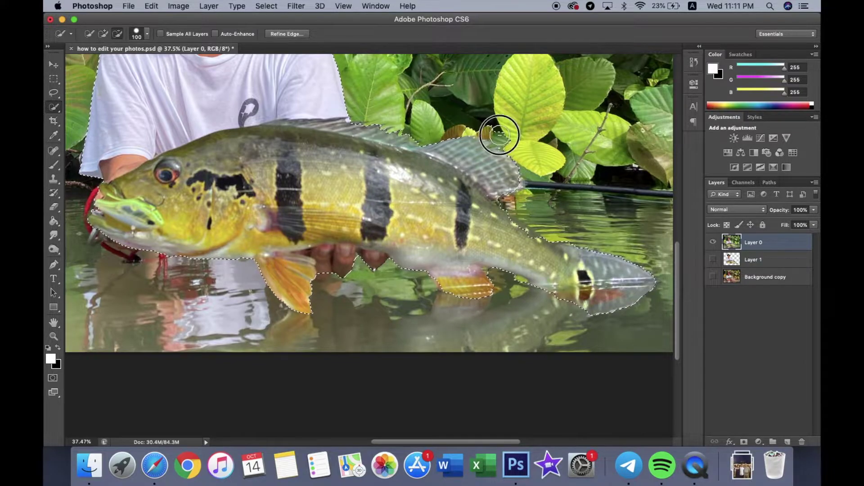
pyautogui.keyDown('alt'); pyautogui.click(473, 126); pyautogui.keyUp('alt')
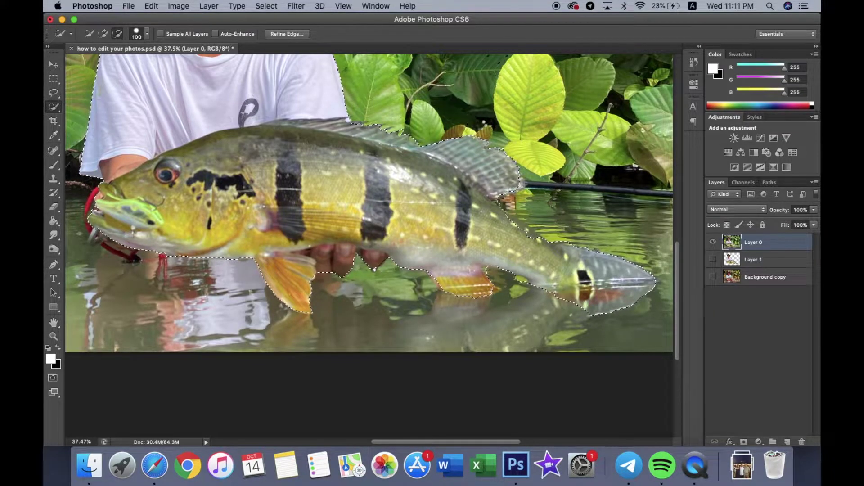
pyautogui.moveTo(525, 235); pyautogui.dragTo(505, 222)
pyautogui.press('alt')
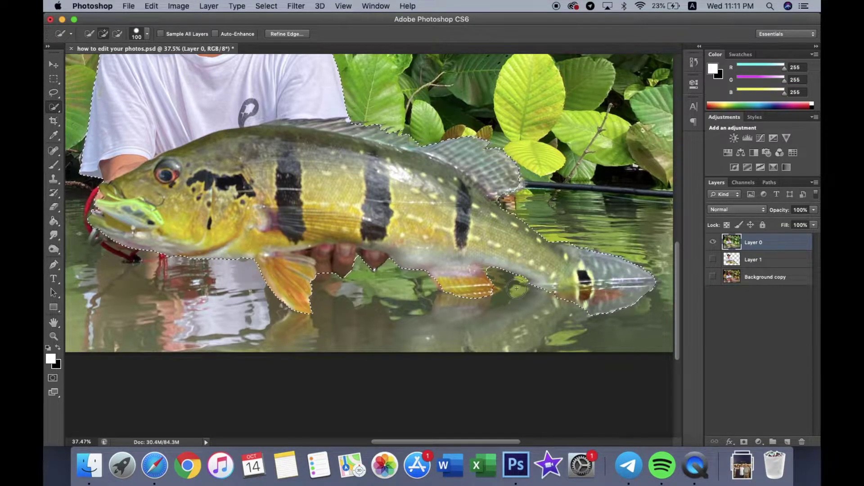
# Step: Examine the selection outline around the whole fish and the man for stray or missing areas
pyautogui.scroll(-2, 516, 288)
pyautogui.hscroll(-2, 516, 288)
pyautogui.scroll(3, 513, 282)
pyautogui.hscroll(-1, 513, 281)
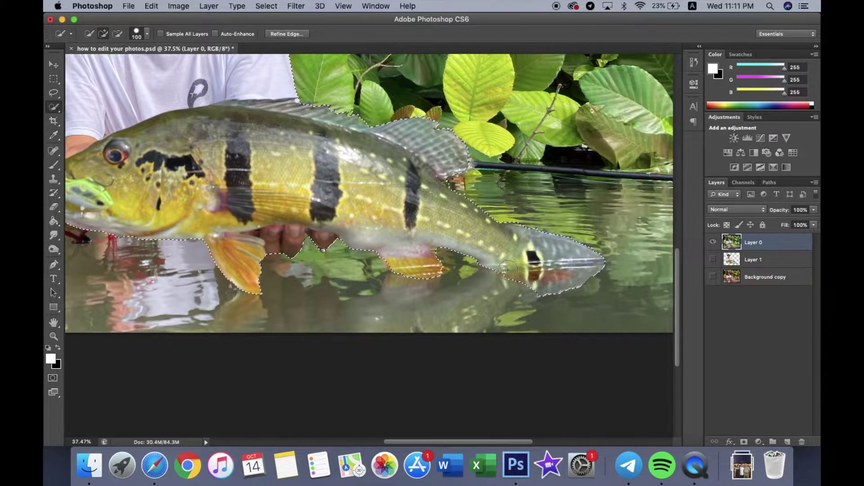
pyautogui.hscroll(-4, 508, 270)
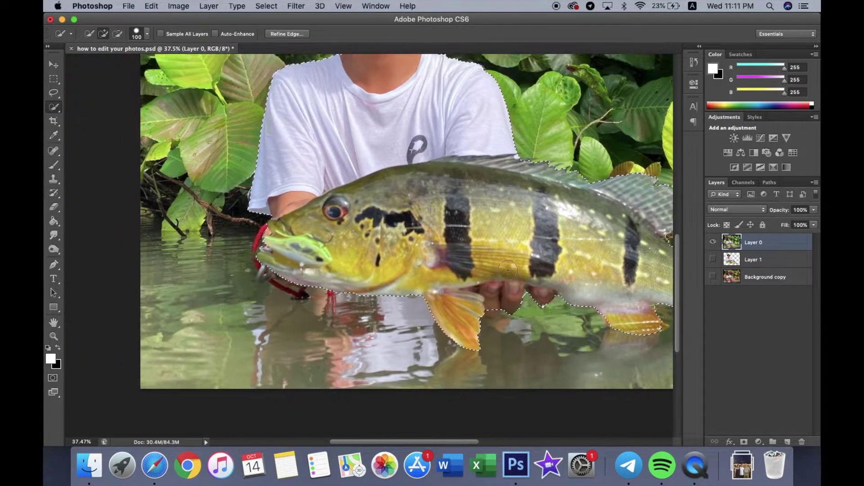
pyautogui.scroll(10, 508, 271)
pyautogui.scroll(-6, 508, 270)
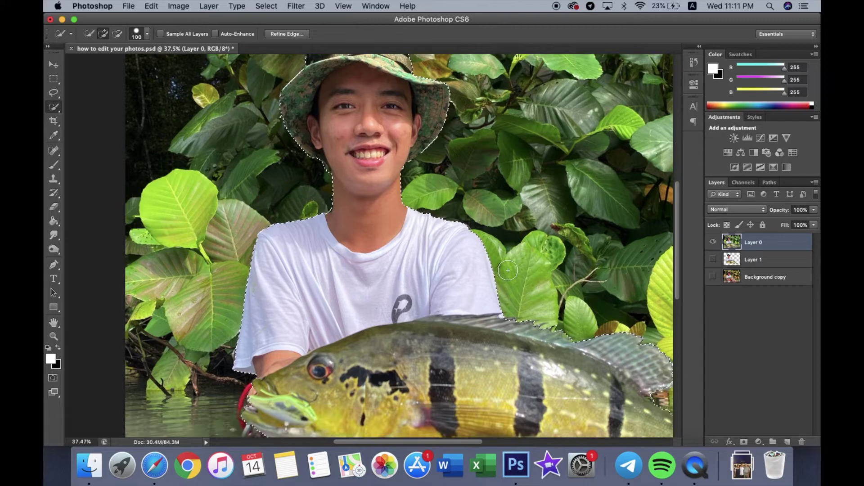
pyautogui.scroll(-3, 508, 270)
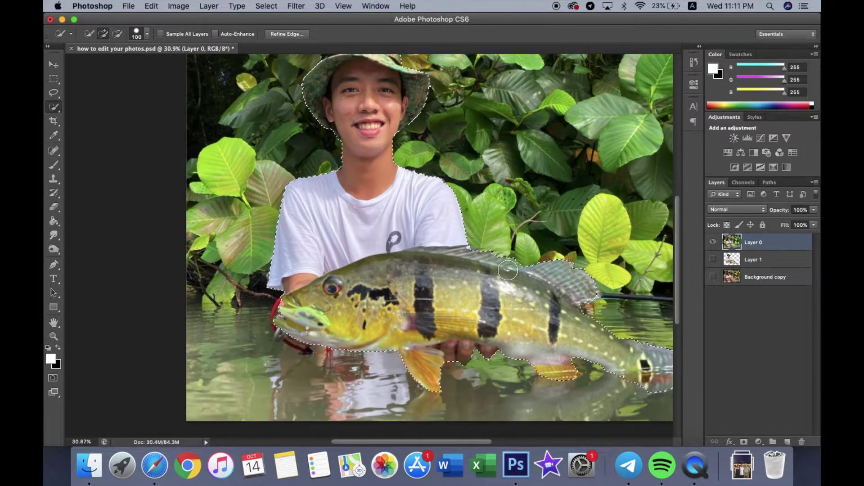
pyautogui.scroll(1, 507, 270)
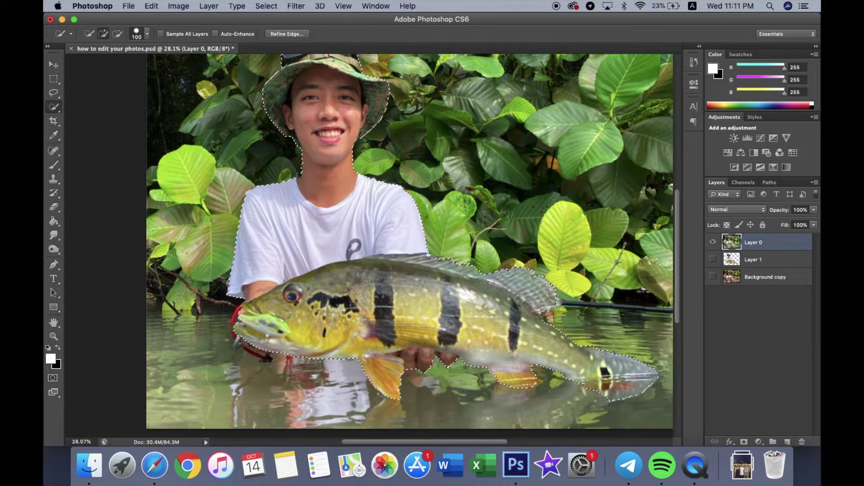
pyautogui.scroll(-1, 507, 270)
pyautogui.scroll(-2, 508, 270)
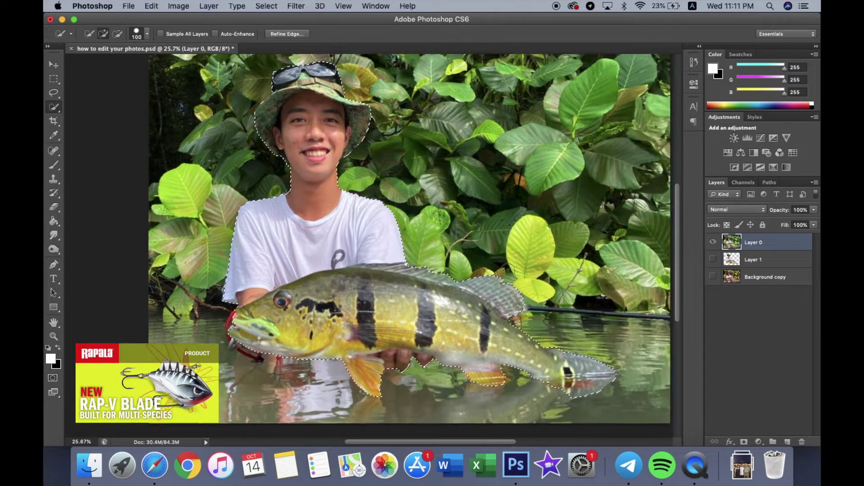
pyautogui.scroll(-3, 507, 271)
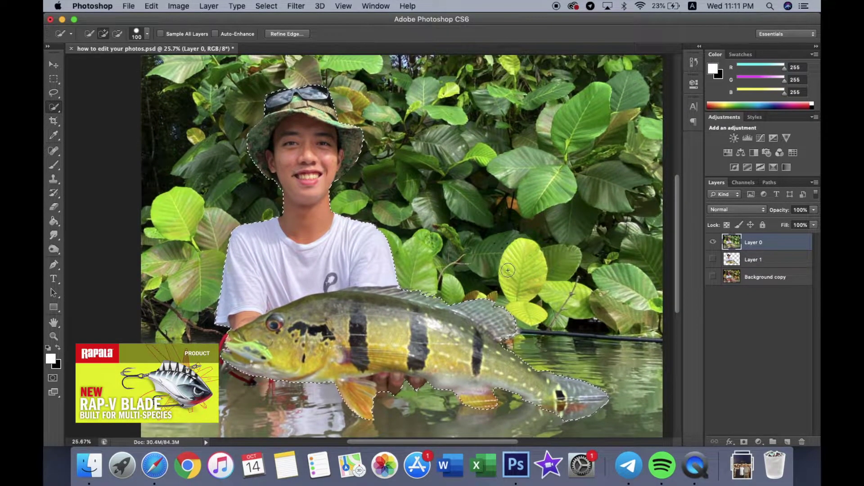
pyautogui.scroll(1, 507, 271)
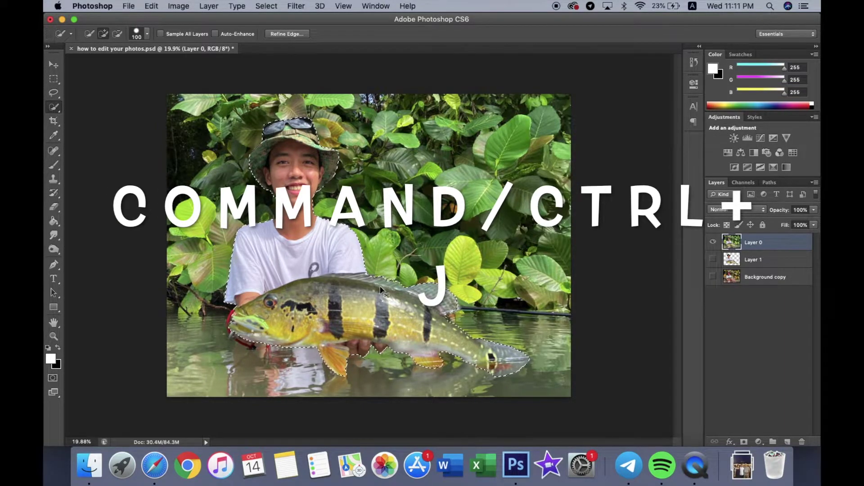
# Step: Copy the selected man and fish to a new layer and check the cutout with Layer 0 temporarily hidden
pyautogui.press('super+j')
pyautogui.click(713, 259)
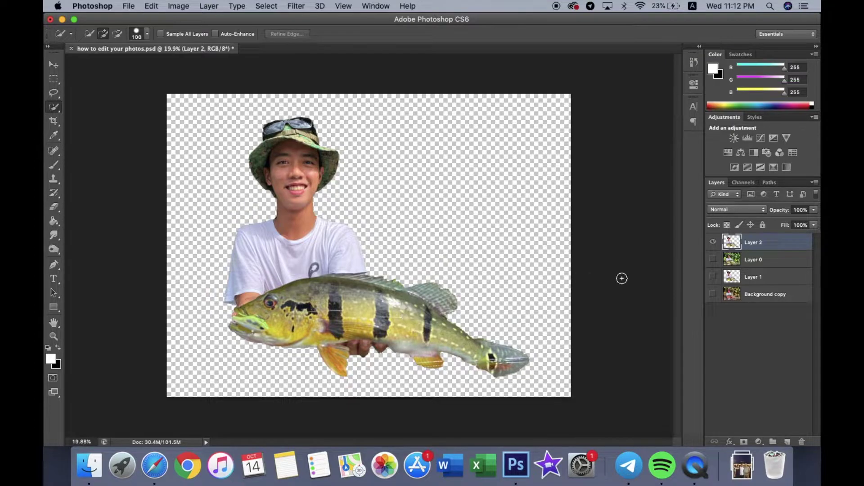
pyautogui.click(713, 260)
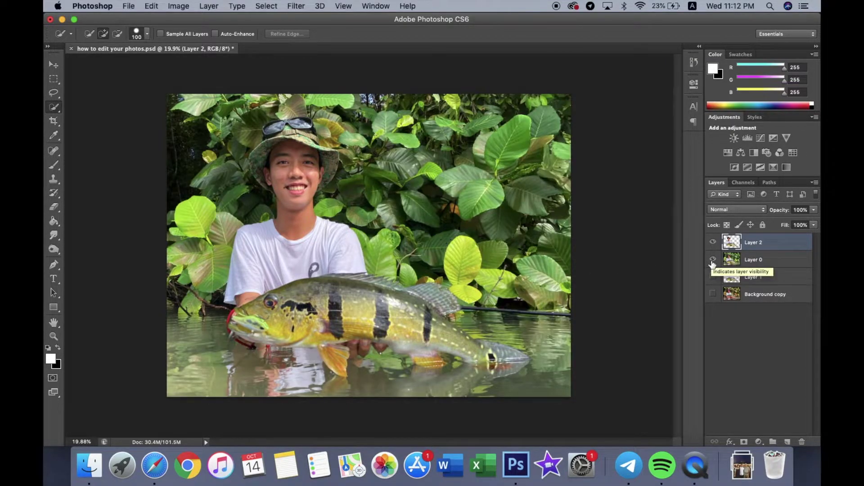
# Step: Preview the cutout over Background copy, and finish with that layer hidden and Layer 0 visible and active
pyautogui.click(712, 294)
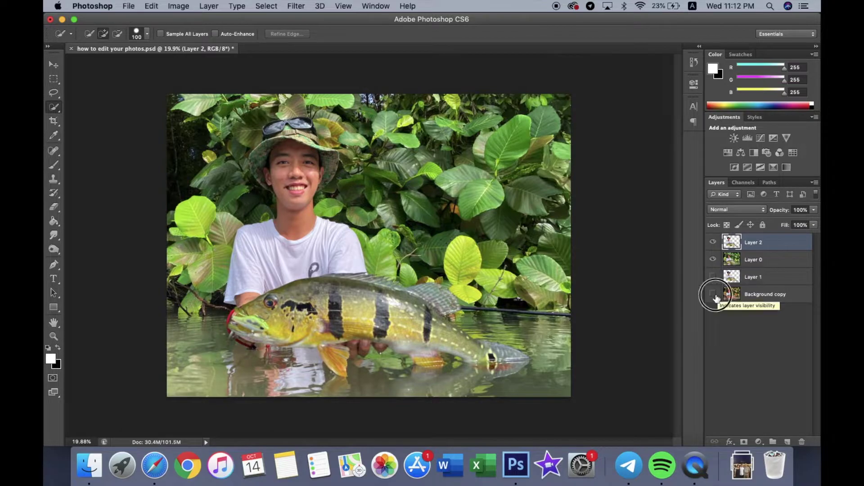
pyautogui.click(713, 260)
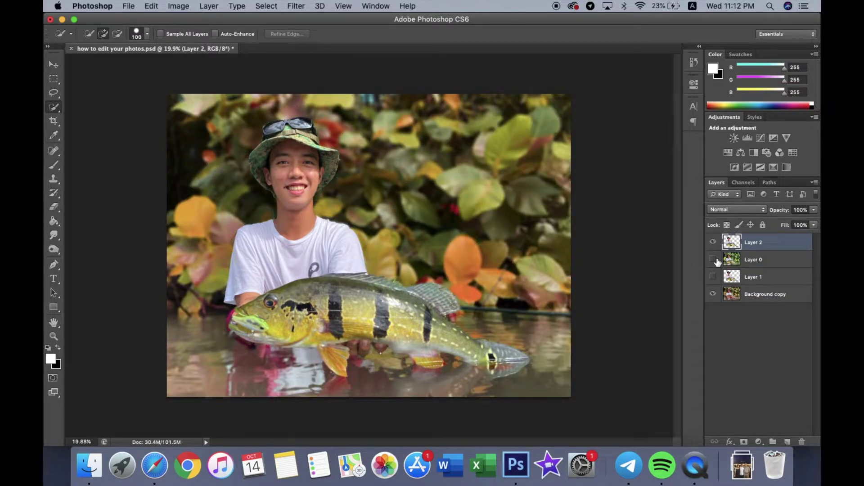
pyautogui.click(713, 260)
pyautogui.click(713, 294)
pyautogui.click(755, 259)
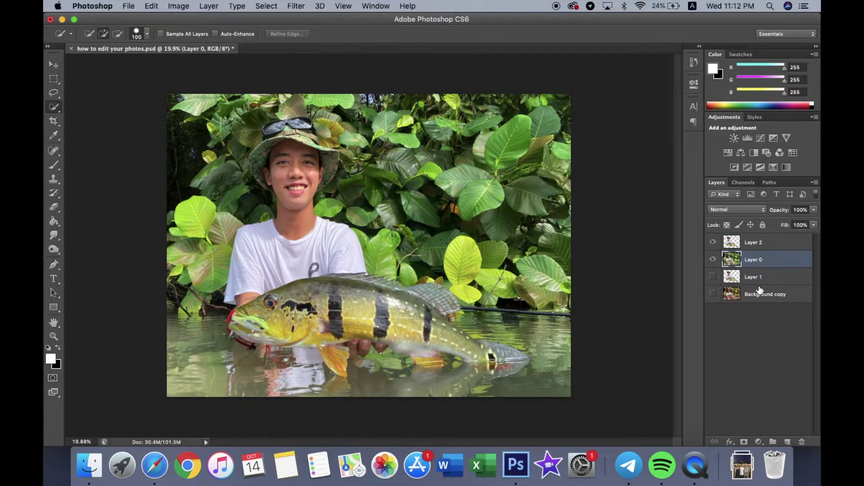
pyautogui.press('super+j')
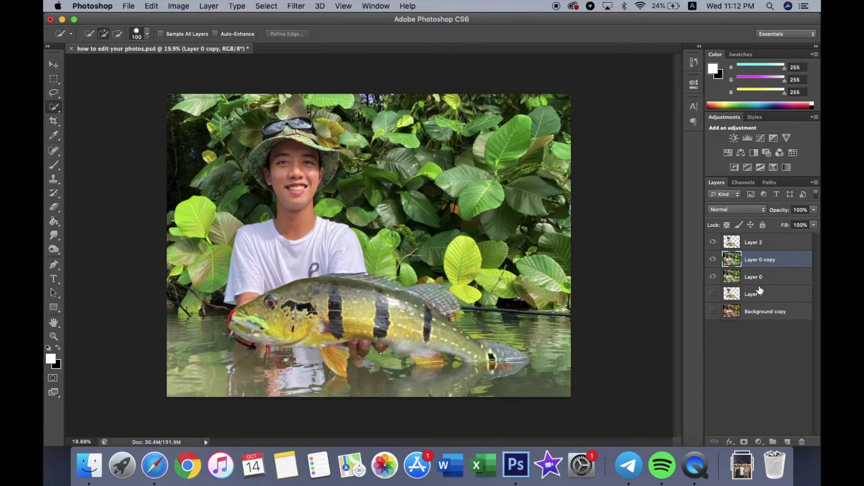
pyautogui.click(713, 276)
pyautogui.press('Delete')
pyautogui.click(713, 260)
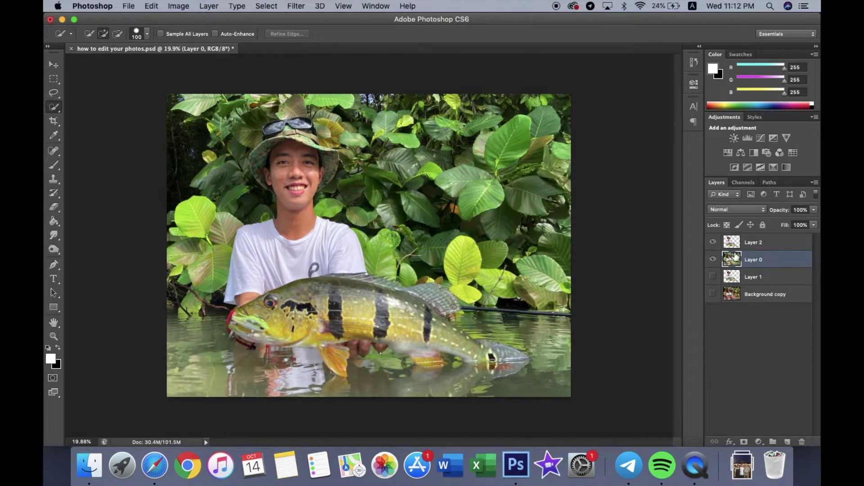
# Step: Duplicate Layer 0 and place three Field Blur pins on the copy, in the upper foliage, beside the sleeve and below the fish
pyautogui.press('super+j')
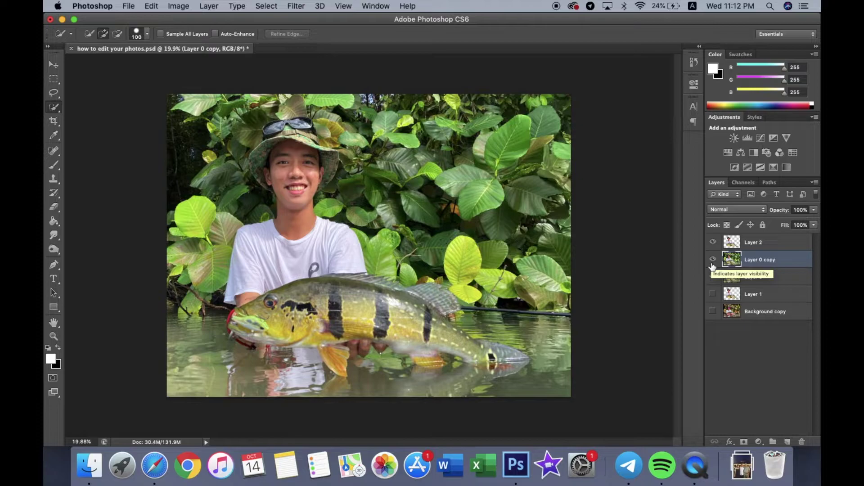
pyautogui.click(295, 6)
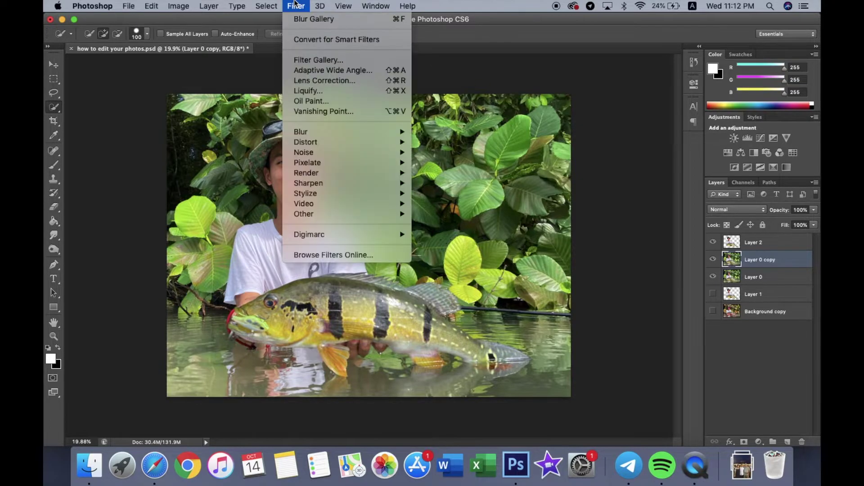
pyautogui.moveTo(318, 131)
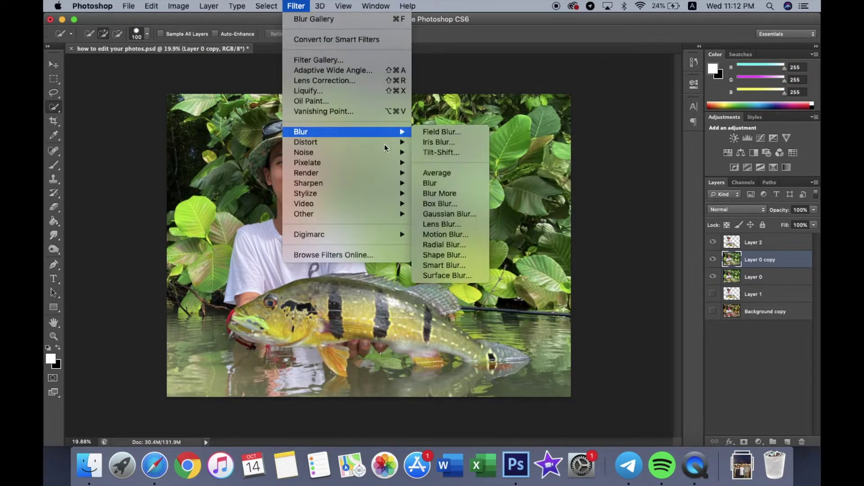
pyautogui.click(441, 132)
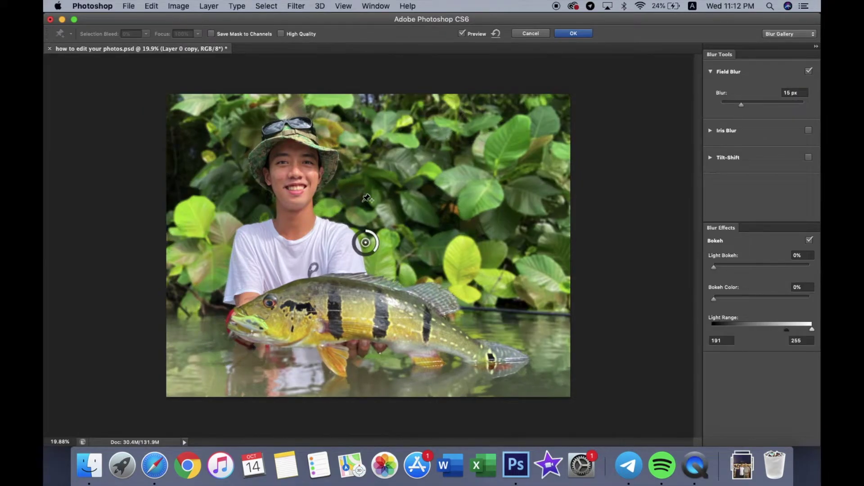
pyautogui.click(369, 152)
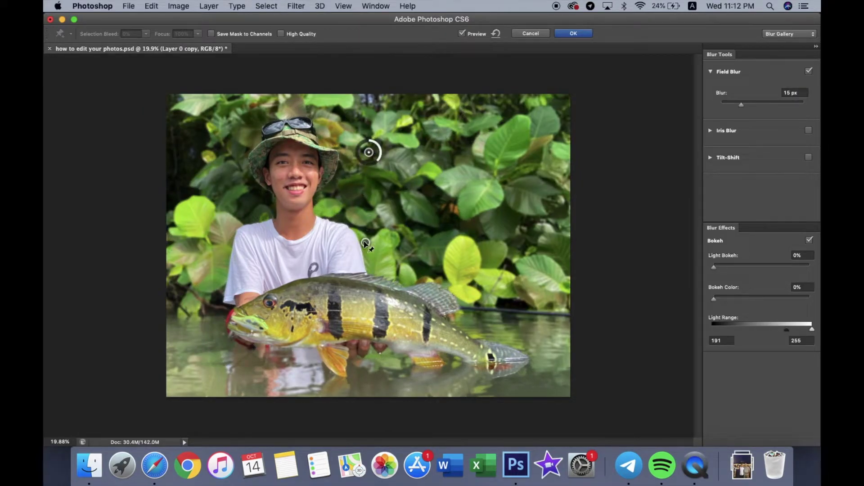
pyautogui.click(366, 348)
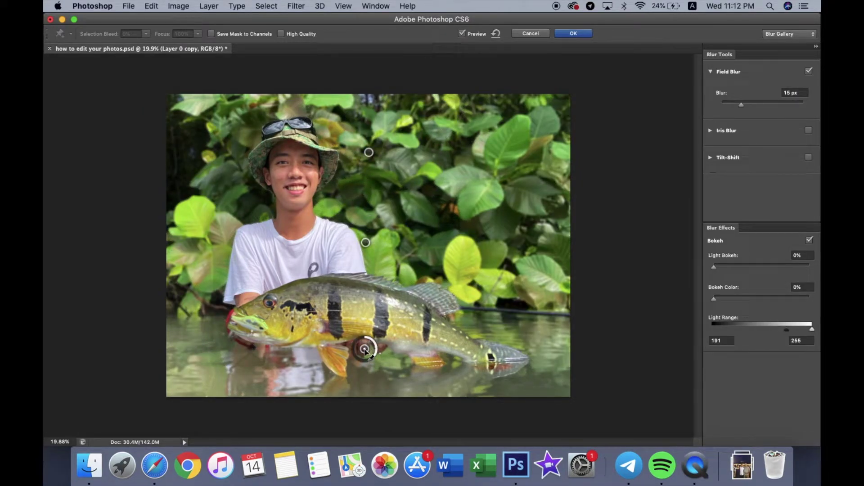
pyautogui.moveTo(368, 152); pyautogui.dragTo(376, 140)
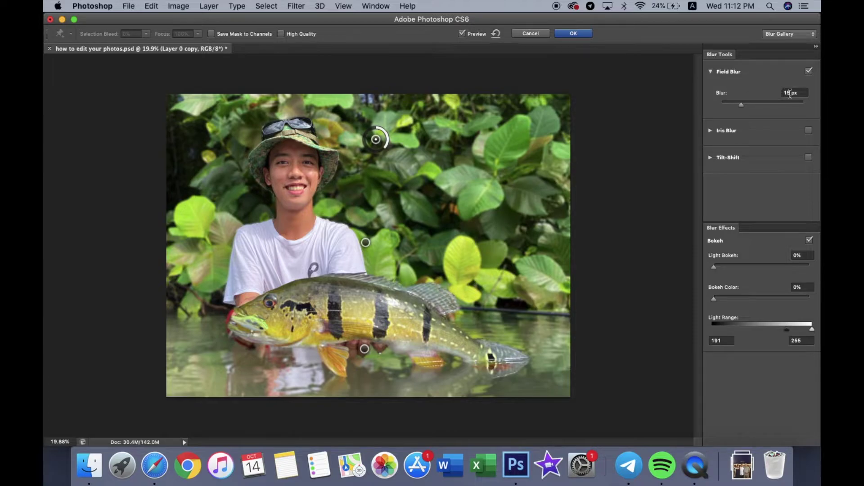
# Step: Set the upper pin's blur to 35 px and the middle pin's to 23 px, adjust the lower pin, and apply the Field Blur
pyautogui.moveTo(741, 104); pyautogui.dragTo(754, 106)
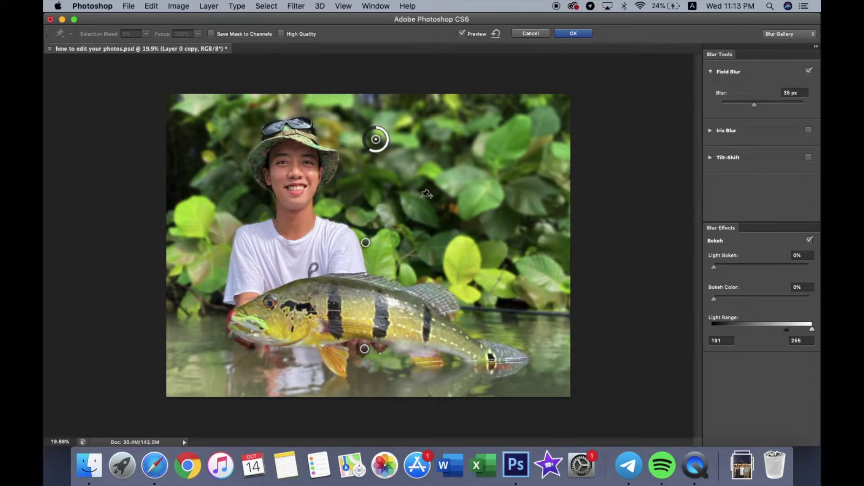
pyautogui.moveTo(365, 243)
pyautogui.mouseDown()
pyautogui.moveTo(383, 252)
pyautogui.moveTo(373, 256)
pyautogui.mouseUp()
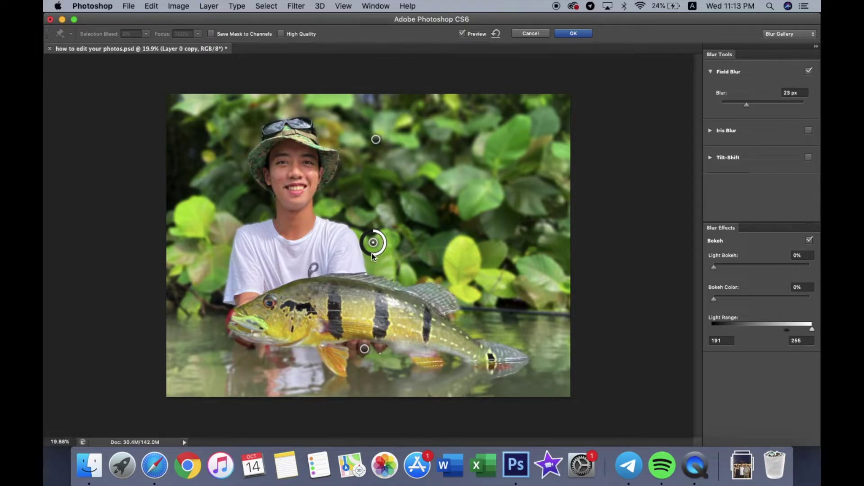
pyautogui.click(375, 350)
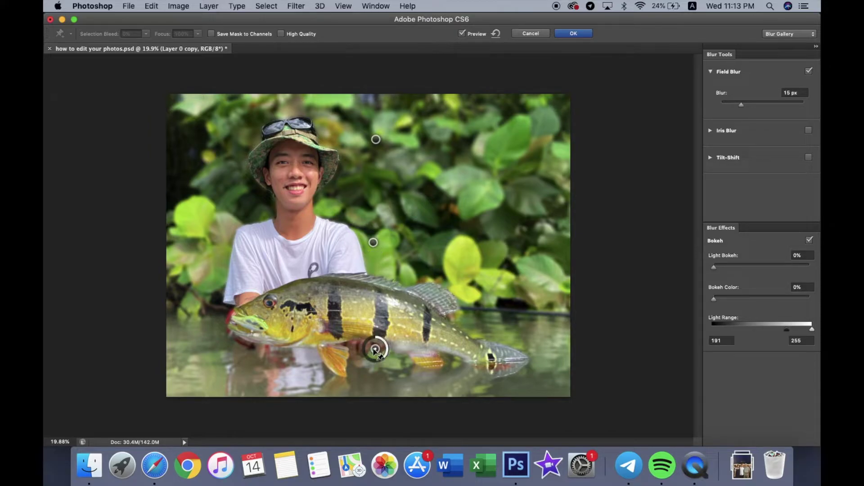
pyautogui.moveTo(384, 354); pyautogui.dragTo(386, 358)
pyautogui.click(570, 36)
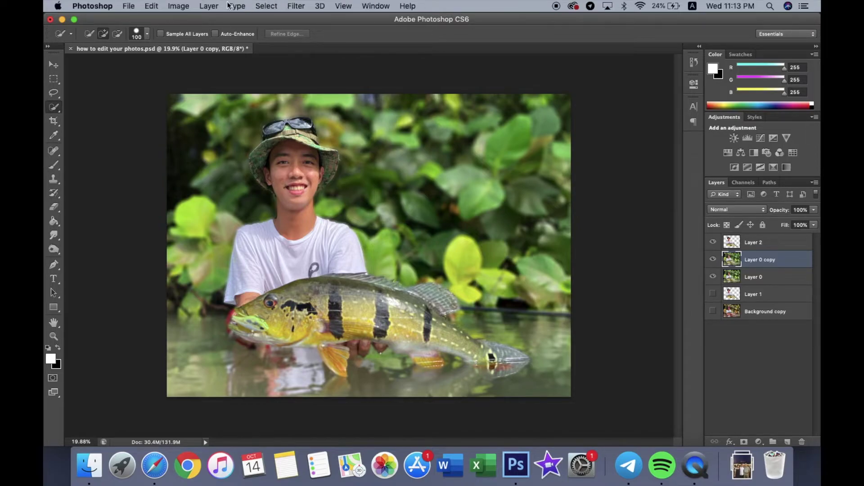
# Step: Shift the blurred background copy's hue to -25 with Hue/Saturation, comparing with the preview off and on before applying it
pyautogui.click(180, 6)
pyautogui.moveTo(212, 40)
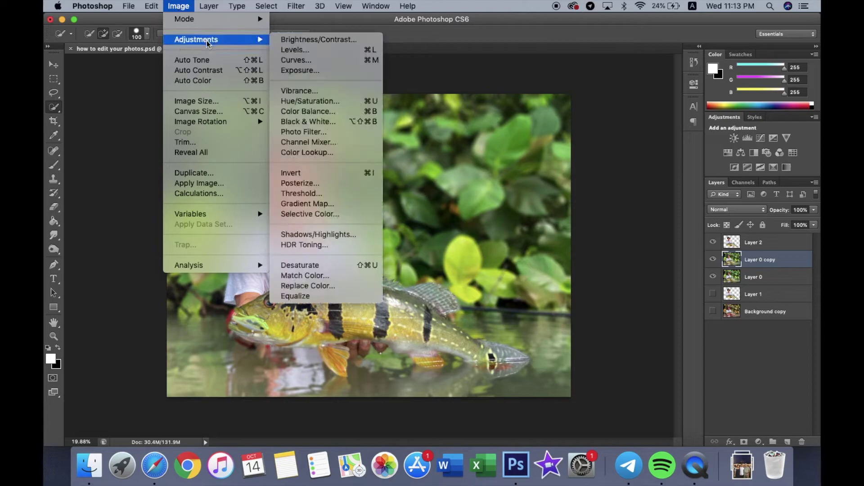
pyautogui.click(321, 101)
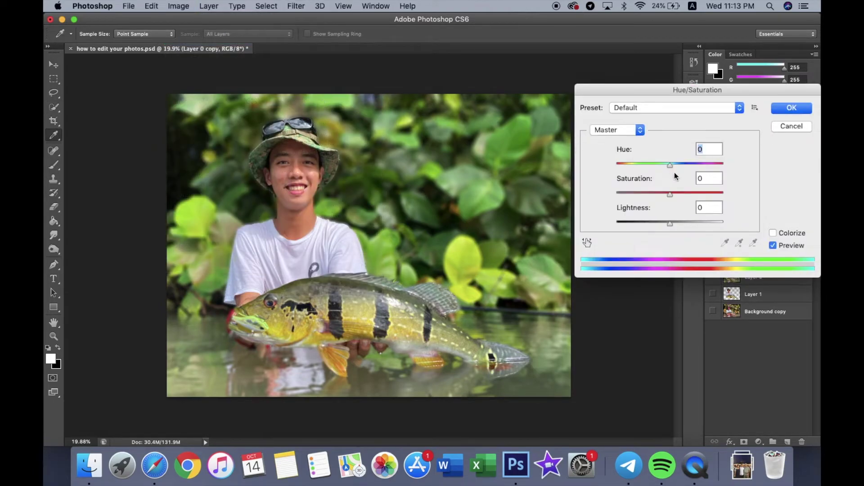
pyautogui.moveTo(670, 167); pyautogui.dragTo(648, 169)
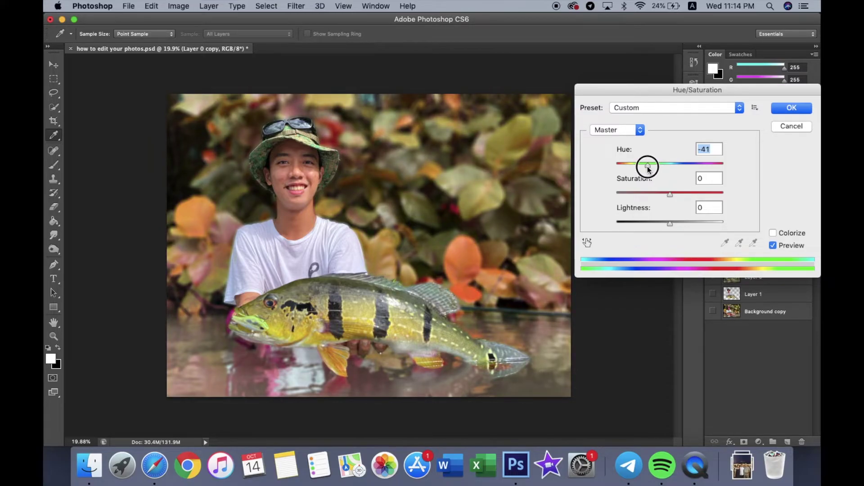
pyautogui.moveTo(649, 169); pyautogui.dragTo(654, 172)
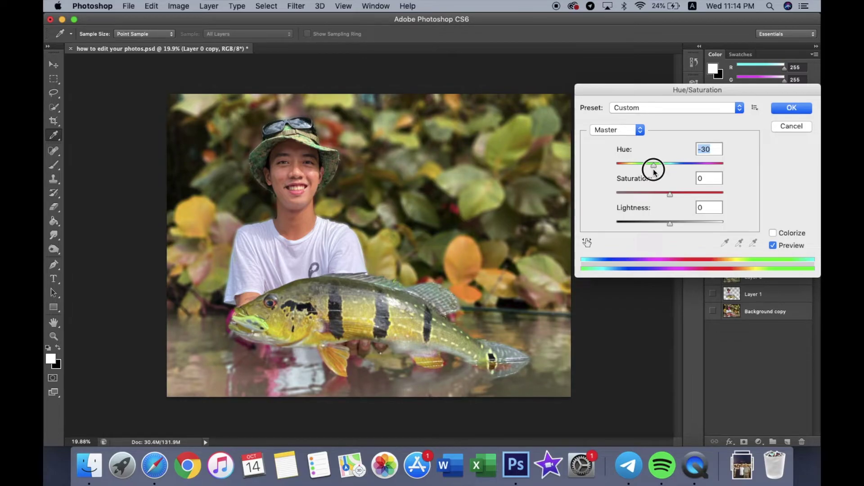
pyautogui.moveTo(653, 171); pyautogui.dragTo(658, 172)
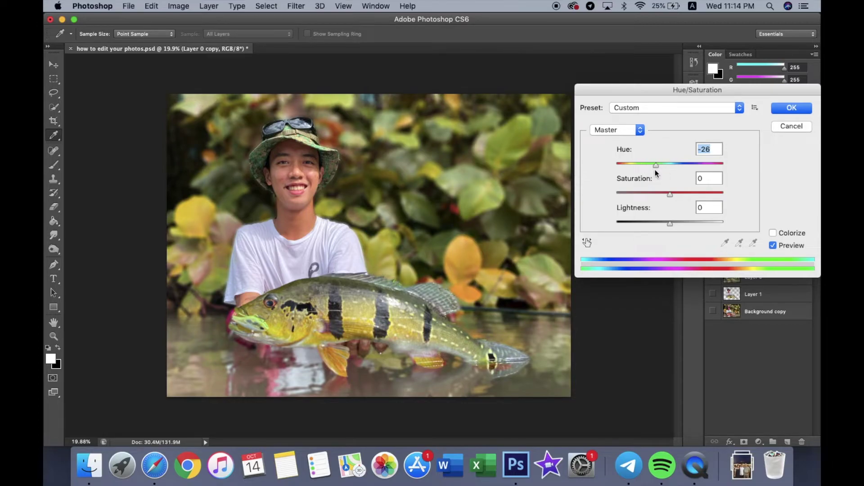
pyautogui.click(712, 148)
pyautogui.press('BackSpace')
pyautogui.write('5')
pyautogui.click(773, 246)
pyautogui.click(777, 249)
pyautogui.click(791, 109)
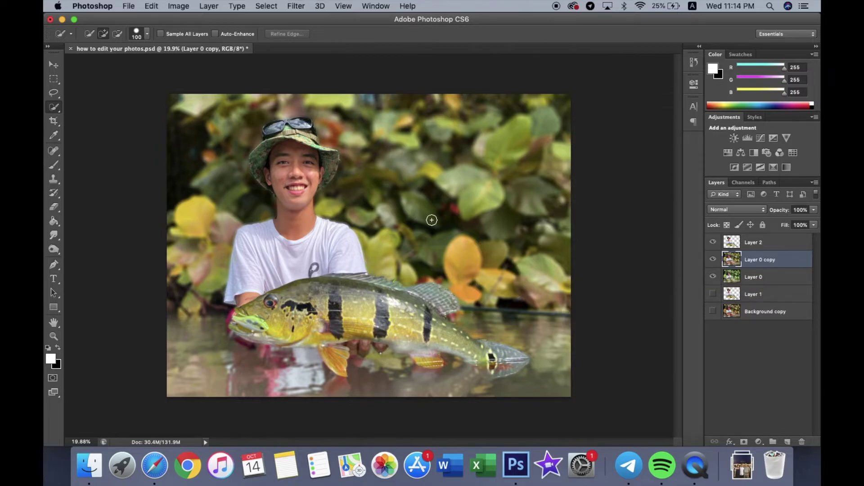
# Step: Examine the shirt and fish edges against the blurred background, with the Layer 2 cutout shown and hidden
pyautogui.scroll(10, 432, 218)
pyautogui.scroll(-2, 432, 220)
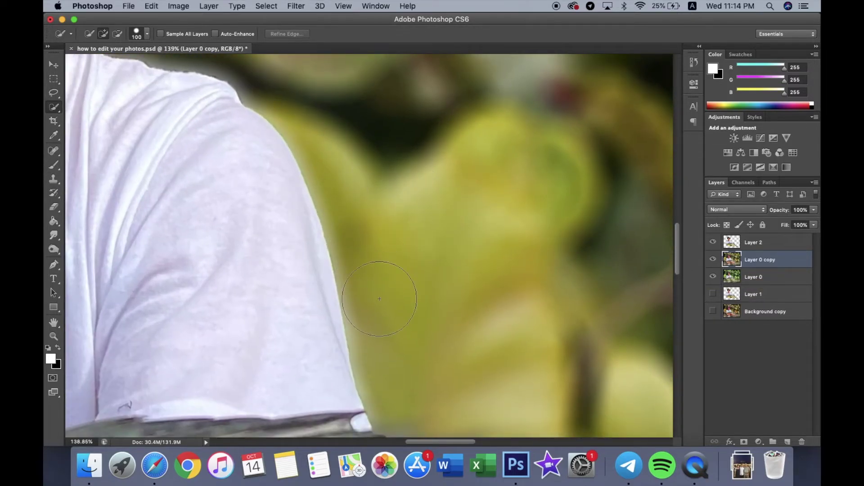
pyautogui.scroll(-5, 360, 279)
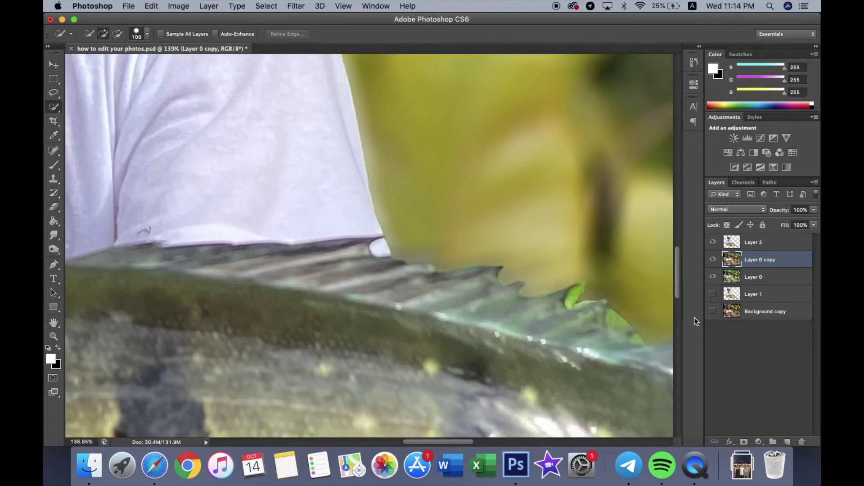
pyautogui.click(713, 242)
pyautogui.scroll(-5, 519, 248)
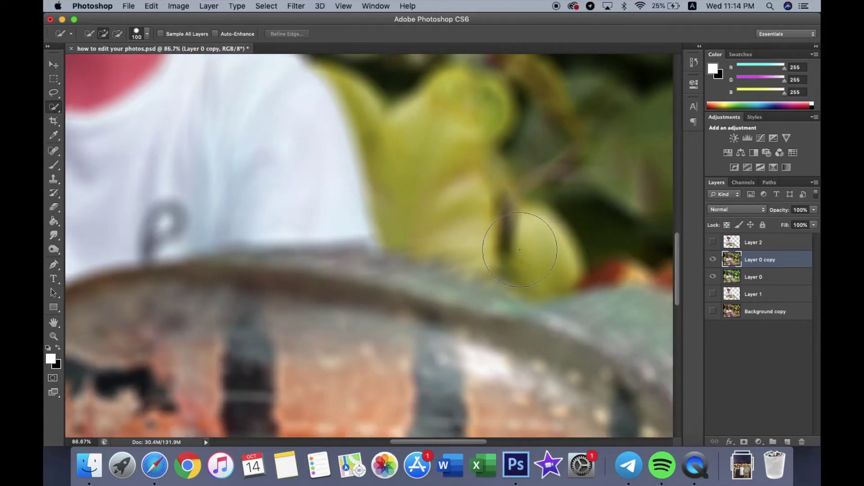
pyautogui.scroll(2, 519, 250)
pyautogui.hscroll(-3, 519, 249)
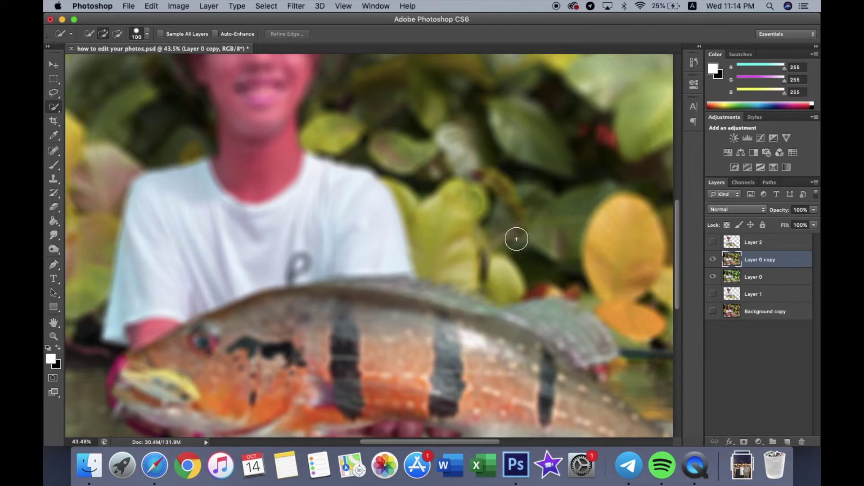
pyautogui.scroll(4, 413, 180)
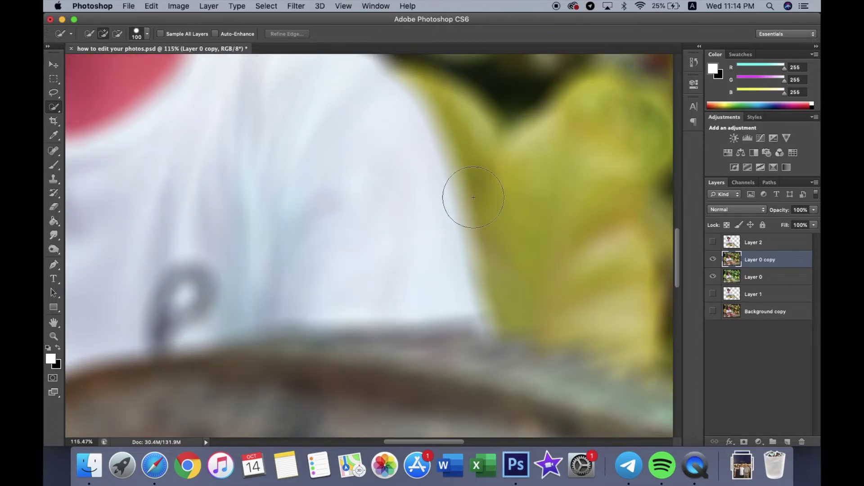
pyautogui.click(713, 243)
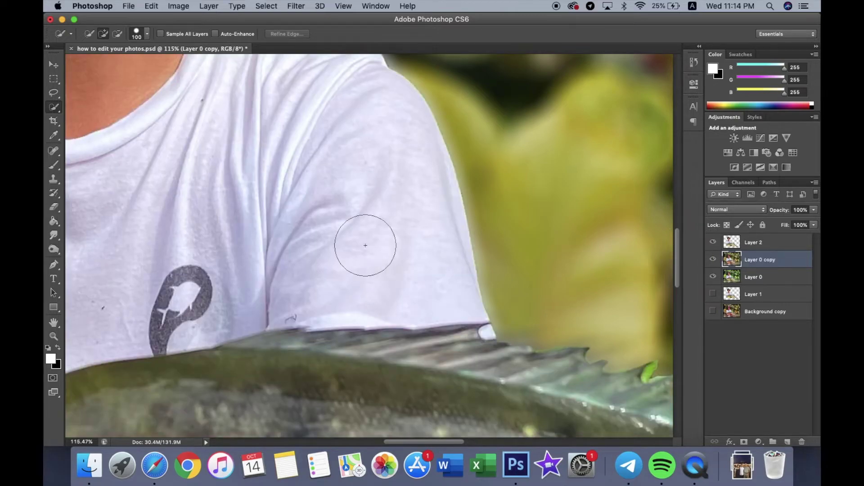
# Step: Smudge the blurred shirt halo beside the sleeve on Layer 0 copy using the Smudge tool with a size 400 brush
pyautogui.click(58, 235)
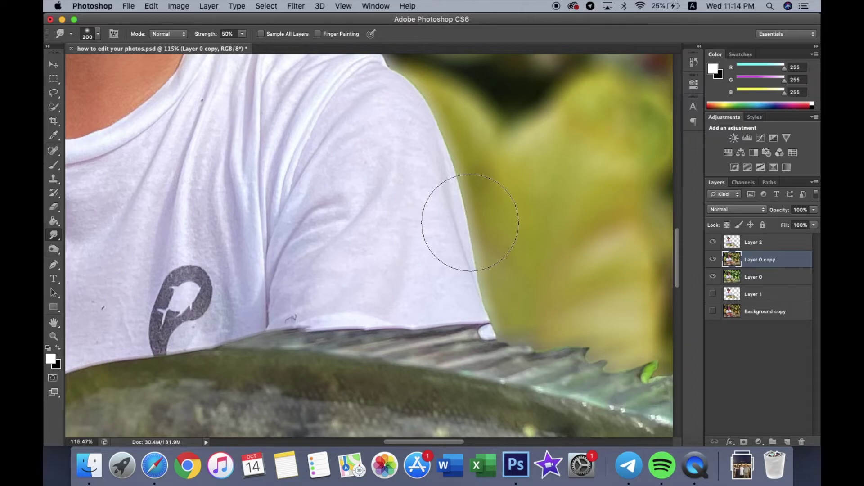
pyautogui.scroll(-3, 464, 221)
pyautogui.click(713, 244)
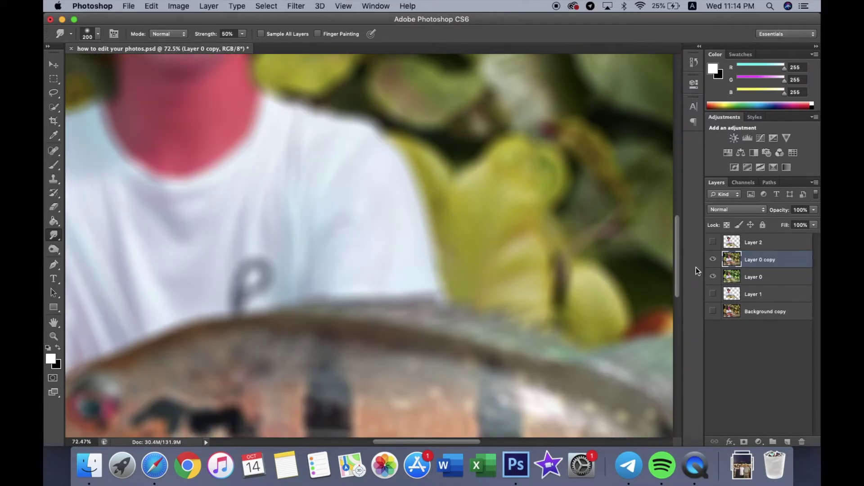
pyautogui.click(713, 243)
pyautogui.press(']')
pyautogui.press(']')
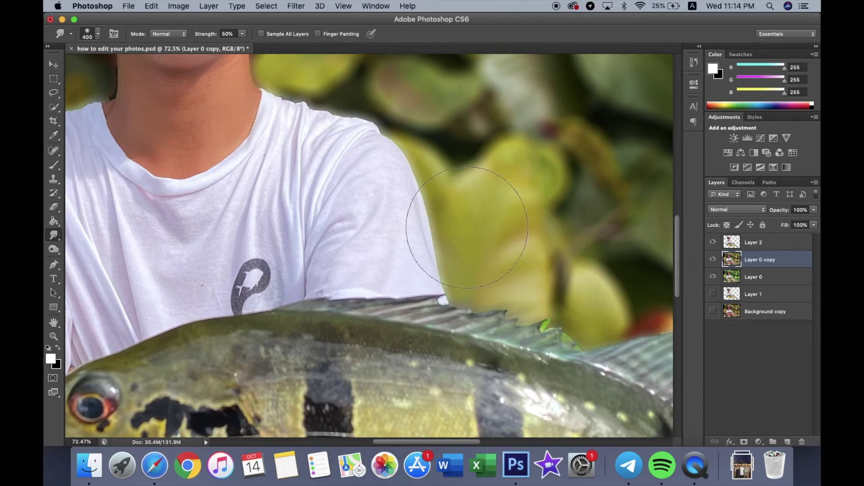
pyautogui.press(']')
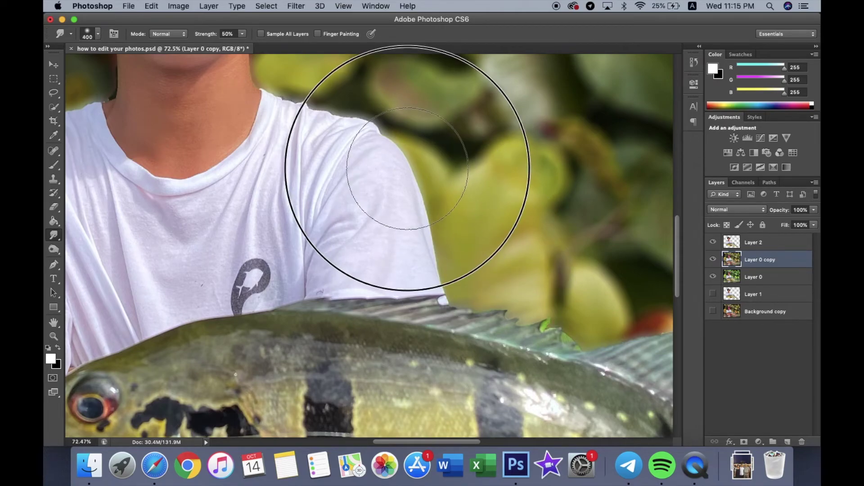
# Step: Smudge the blurred background along the man's shoulder and neck to remove the halo around them
pyautogui.scroll(5, 403, 180)
pyautogui.hscroll(-2, 403, 180)
pyautogui.moveTo(371, 185); pyautogui.dragTo(352, 199)
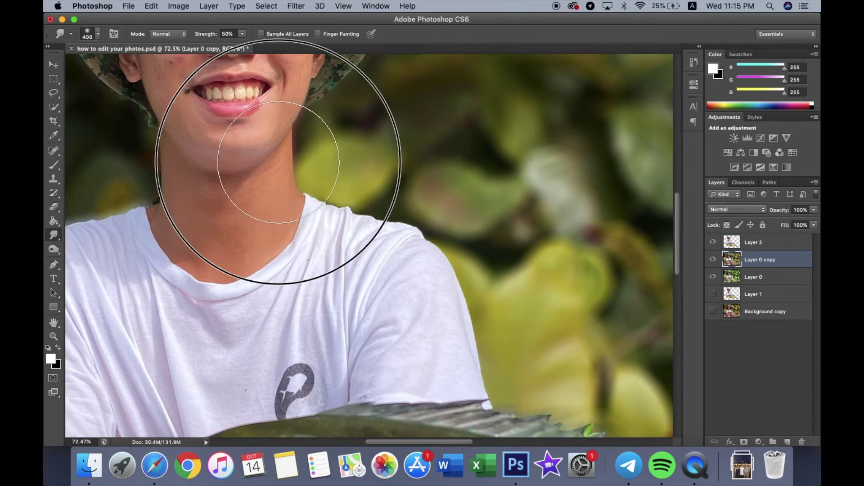
# Step: Smudge the blurred background around the hat and sunglasses, from the crown down along the brim
pyautogui.scroll(-2, 279, 162)
pyautogui.scroll(5, 282, 160)
pyautogui.scroll(-1, 281, 160)
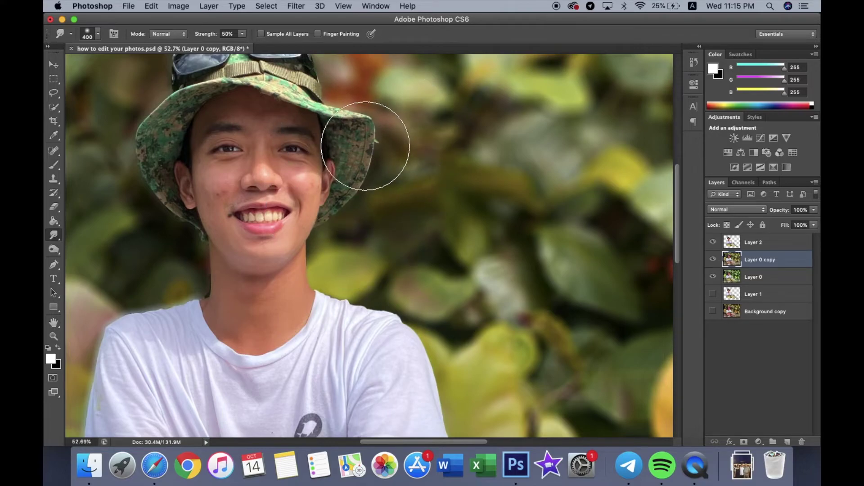
pyautogui.scroll(5, 352, 157)
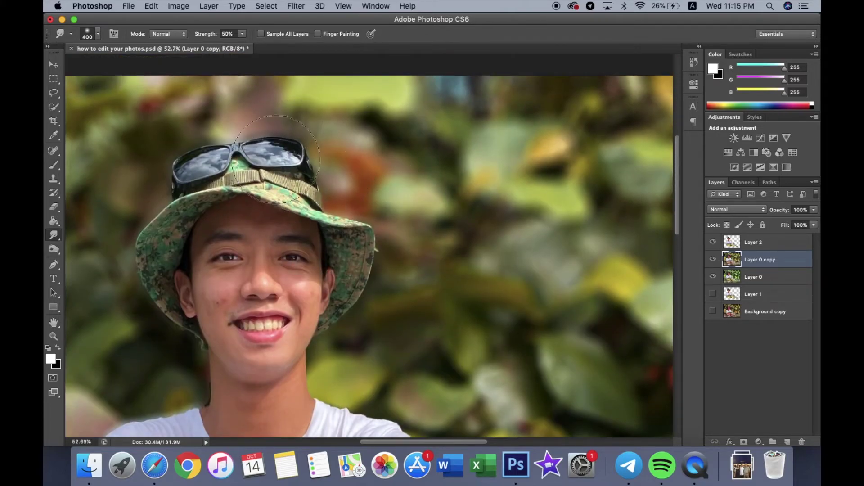
pyautogui.click(248, 154)
pyautogui.click(178, 166)
pyautogui.click(150, 205)
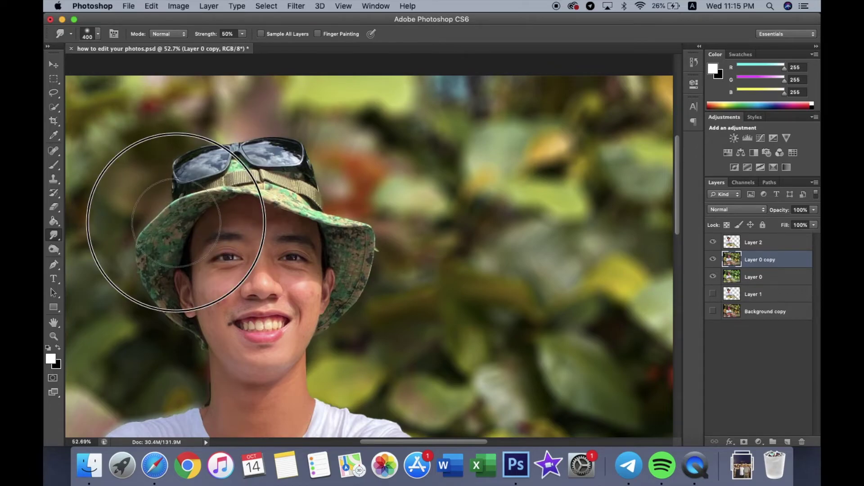
pyautogui.click(145, 265)
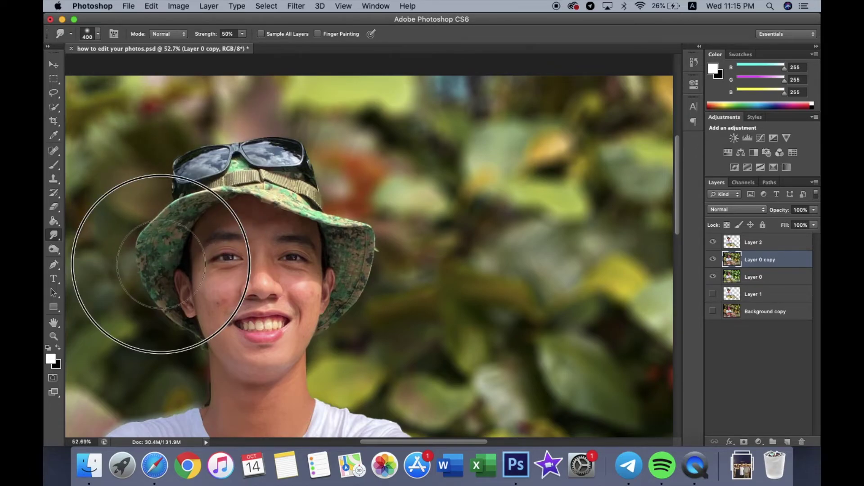
pyautogui.click(174, 306)
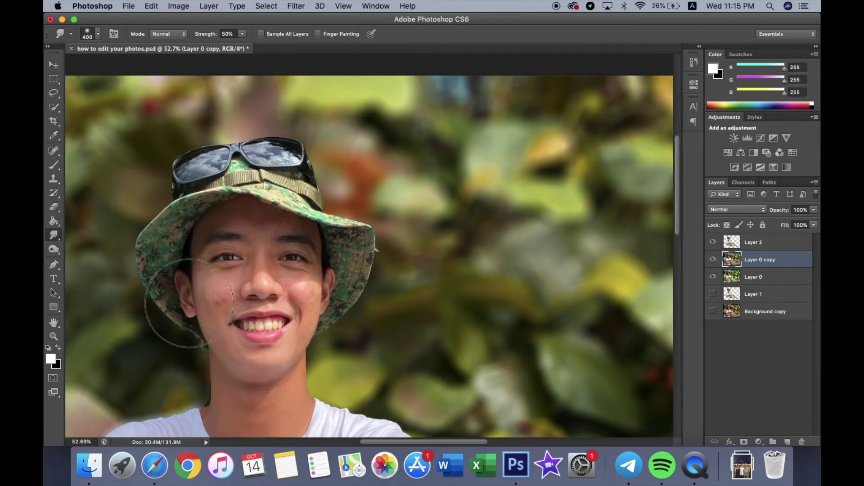
# Step: Smudge the blurred background on Layer 0 copy beside the man's jaw and neck, just above the shoulder
pyautogui.scroll(-5, 203, 310)
pyautogui.hscroll(-2, 203, 310)
pyautogui.click(232, 274)
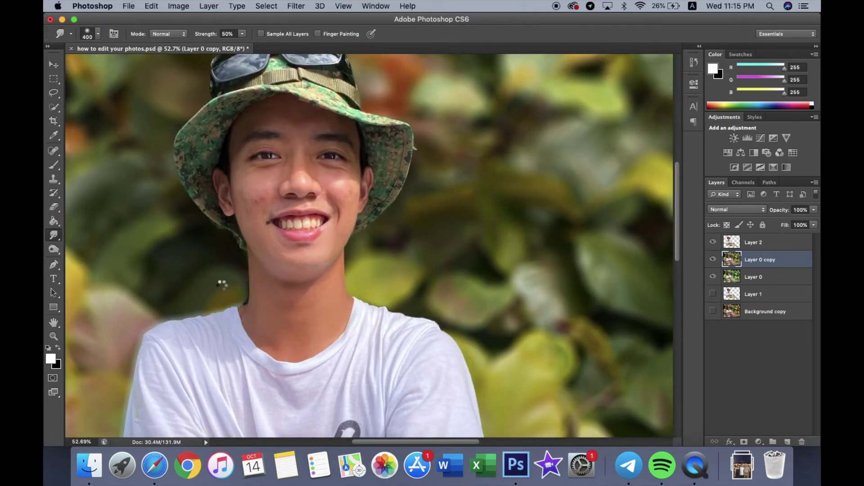
# Step: Erase the dark leftover fringe along the neck and shirt collar on Layer 2 using the Eraser with a size 35 brush
pyautogui.scroll(-5, 221, 289)
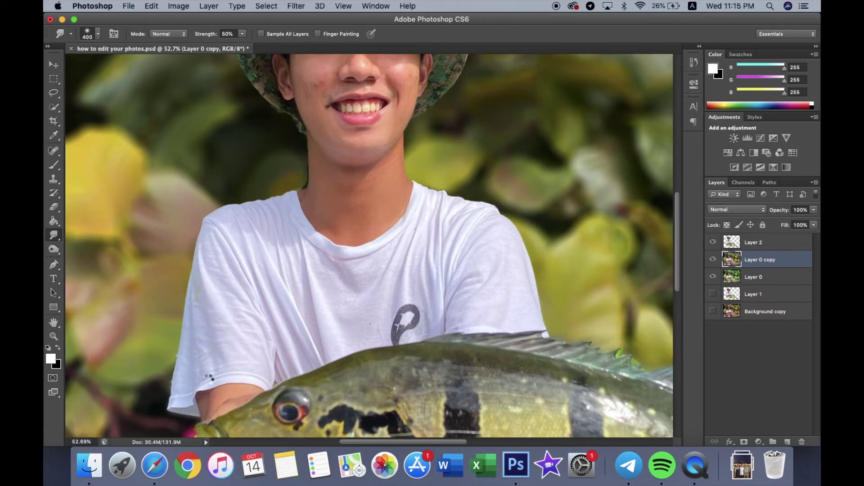
pyautogui.click(738, 243)
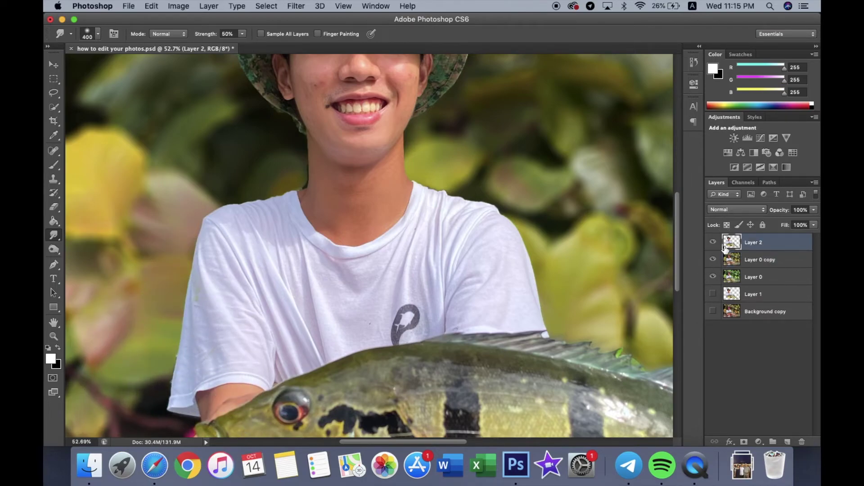
pyautogui.scroll(5, 328, 173)
pyautogui.scroll(5, 322, 184)
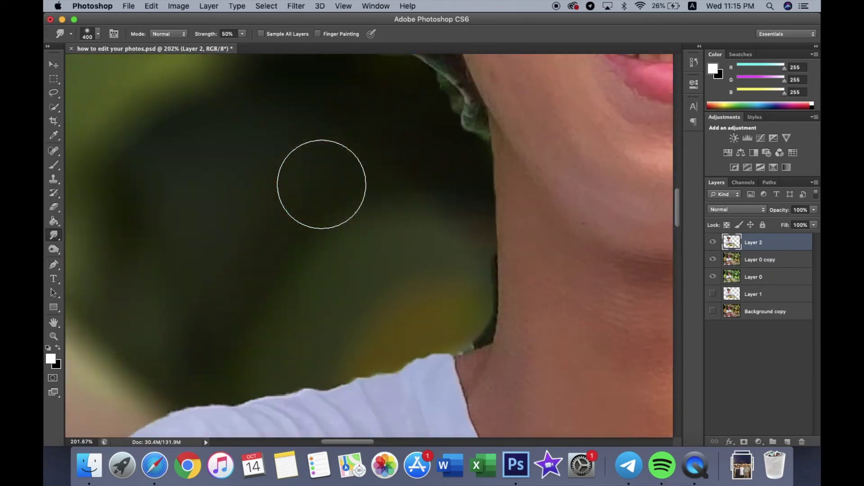
pyautogui.click(59, 211)
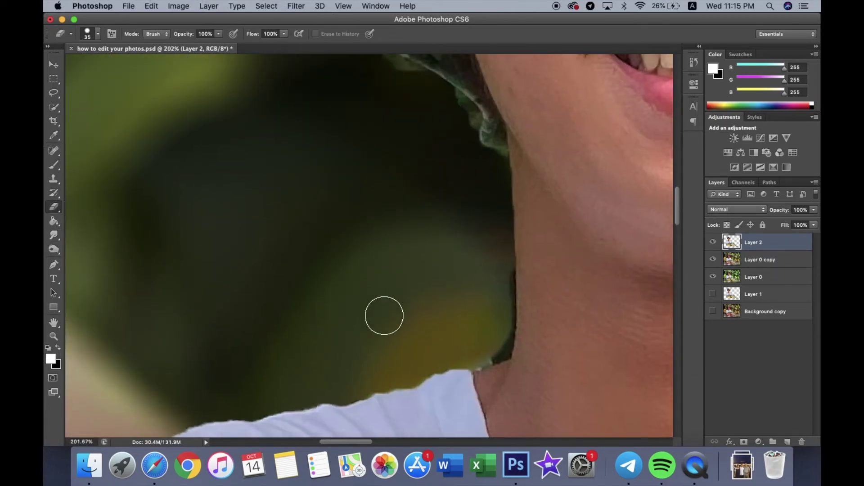
pyautogui.click(498, 275)
pyautogui.moveTo(498, 275)
pyautogui.mouseDown()
pyautogui.moveTo(492, 345)
pyautogui.moveTo(468, 350)
pyautogui.mouseUp()
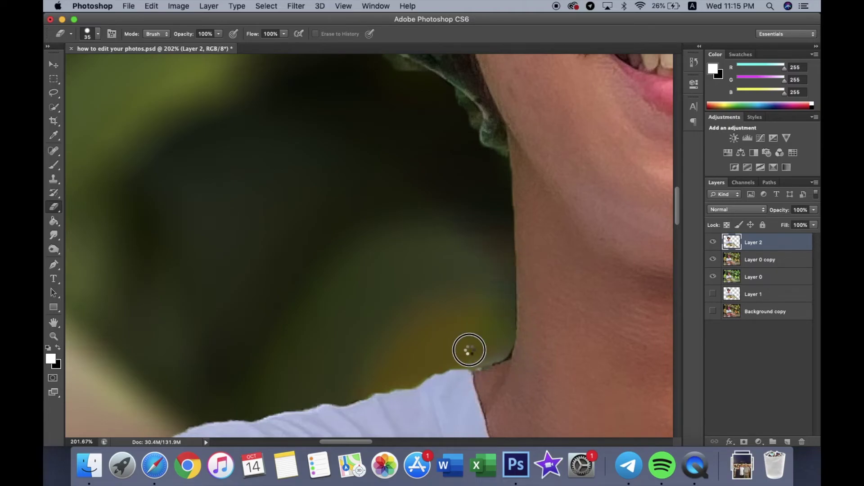
# Step: Erase the stray fringe at the outer edge of the shirt sleeve near its hem on Layer 2
pyautogui.press('super+minus')
pyautogui.press('super+minus')
pyautogui.press('super+minus')
pyautogui.scroll(-5, 470, 350)
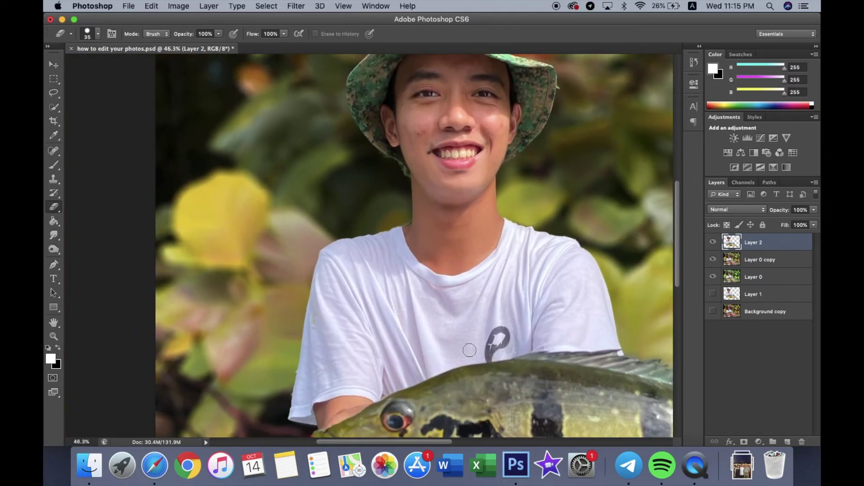
pyautogui.scroll(3, 297, 363)
pyautogui.scroll(1, 296, 363)
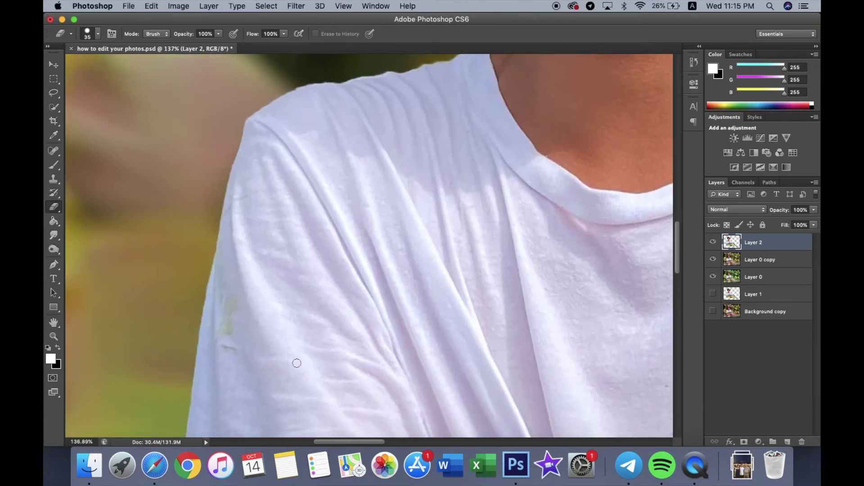
pyautogui.scroll(-3, 295, 360)
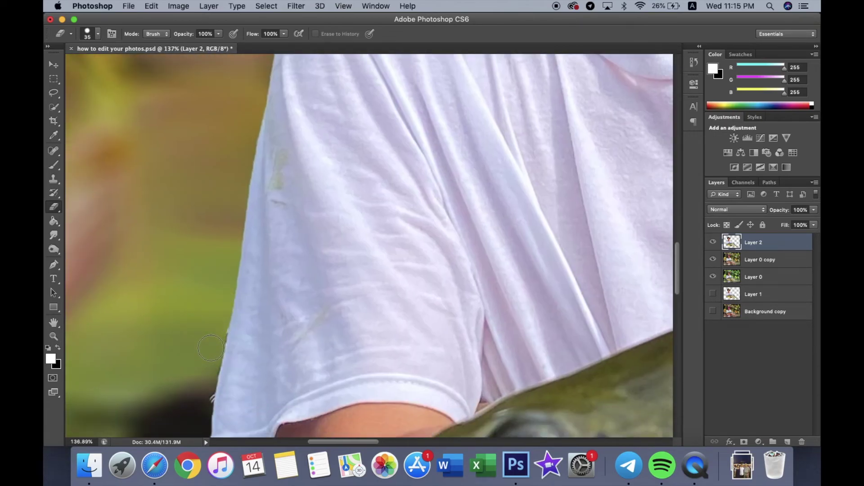
pyautogui.click(202, 397)
pyautogui.scroll(-10, 206, 345)
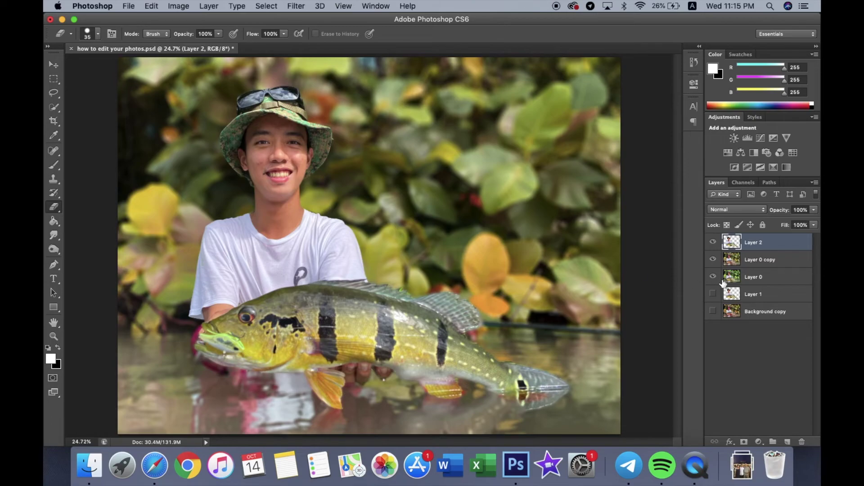
# Step: Move Layer 0 above Layer 2 in the layer stack and hide it to compare the original photo with the edit
pyautogui.click(738, 278)
pyautogui.moveTo(738, 278); pyautogui.dragTo(732, 238)
pyautogui.scroll(-3, 440, 318)
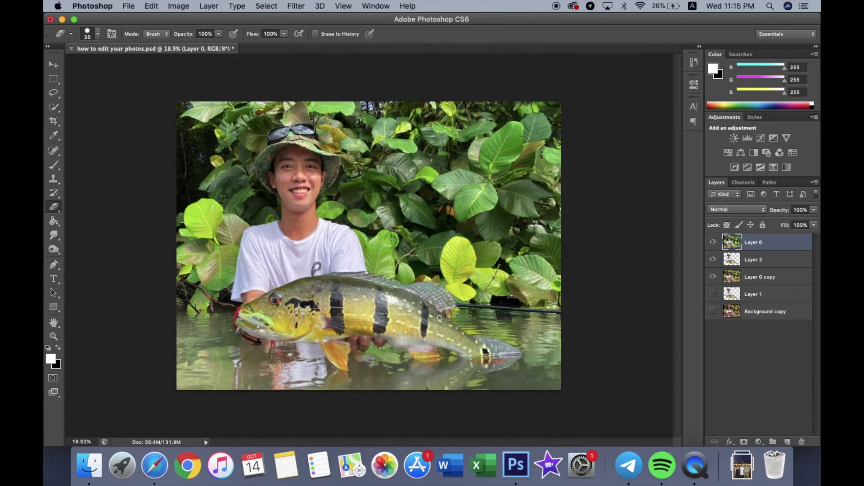
pyautogui.scroll(1, 439, 317)
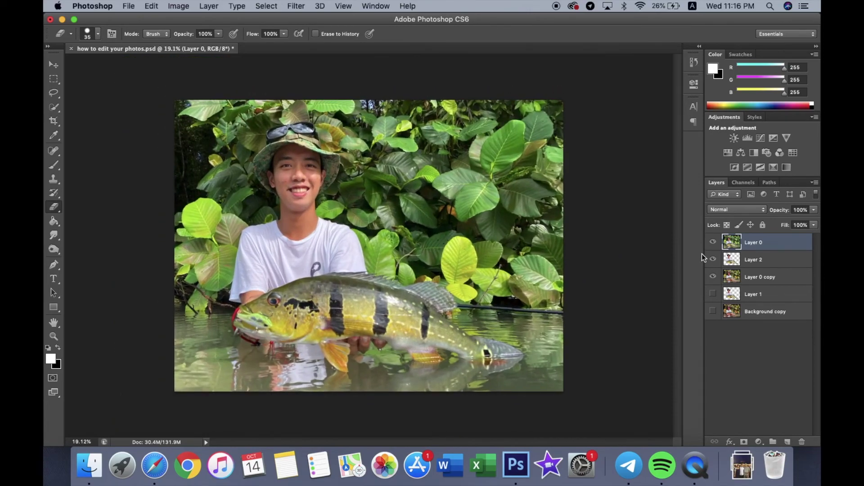
pyautogui.click(713, 243)
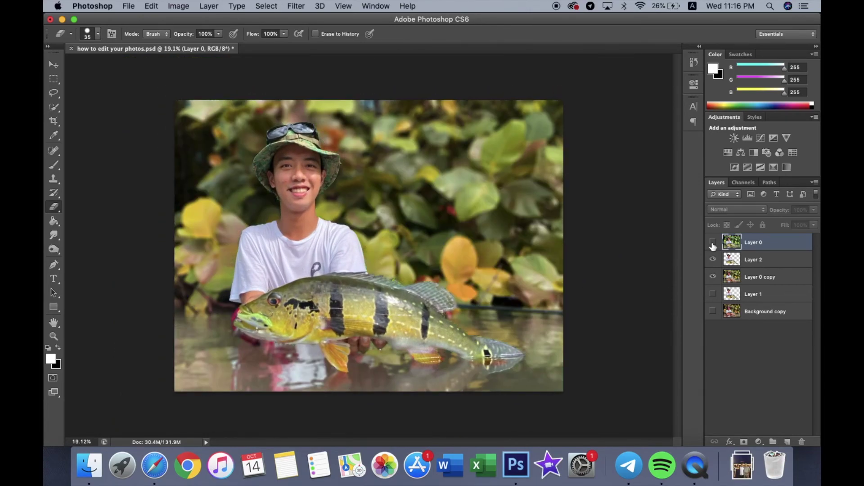